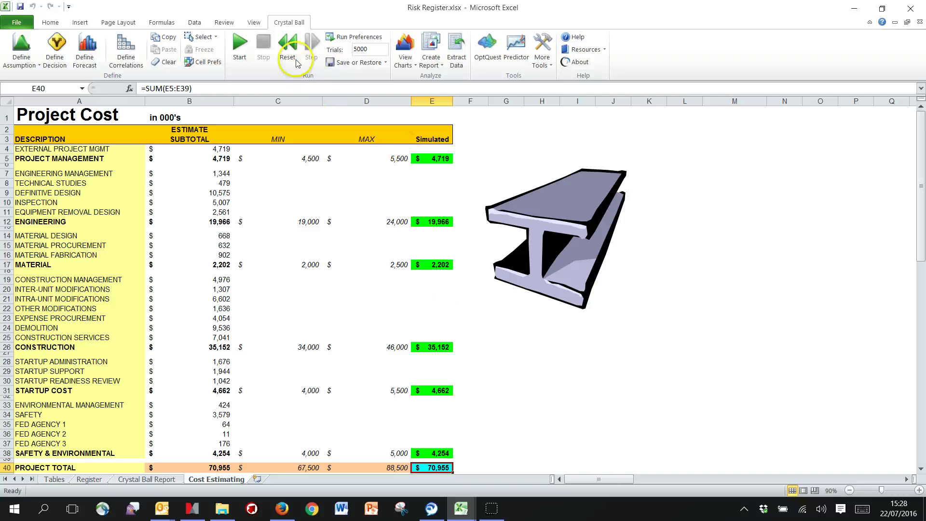
Narrow column C to width 17 and shrink column D, then select the Engineering values and E12.
{"action": "left_click_drag", "start_coordinate": [90, 139], "coordinate": [93, 463]}
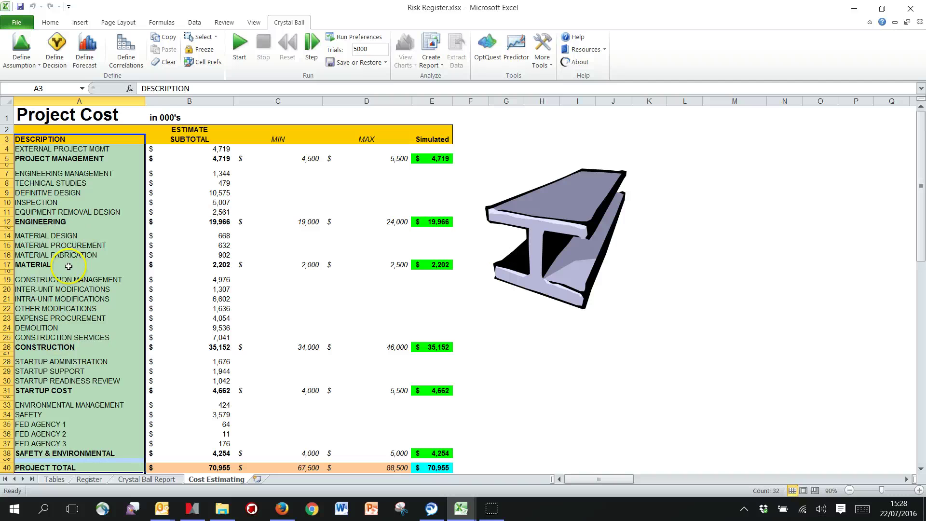
{"action": "left_click_drag", "start_coordinate": [81, 173], "coordinate": [201, 221]}
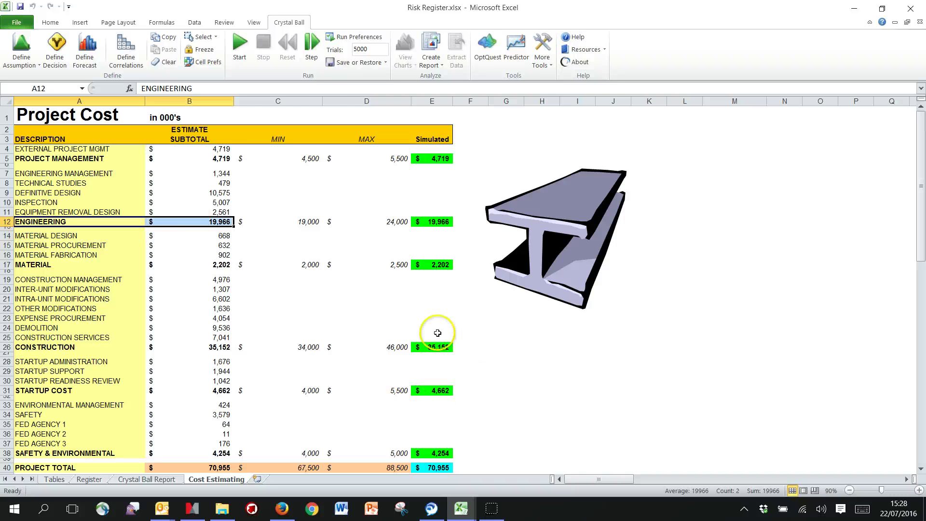
{"action": "left_click_drag", "start_coordinate": [323, 101], "coordinate": [305, 100]}
{"action": "left_click_drag", "start_coordinate": [392, 100], "coordinate": [363, 101]}
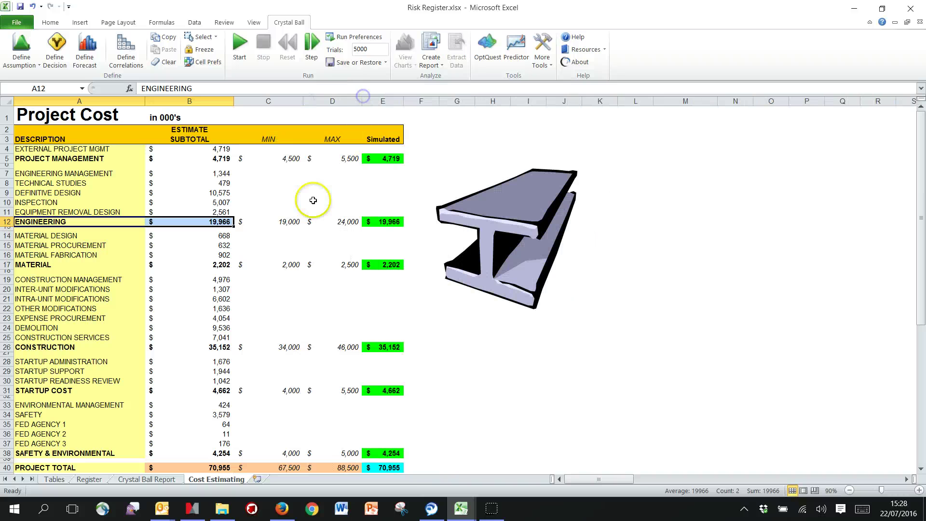
{"action": "left_click_drag", "start_coordinate": [277, 221], "coordinate": [321, 219]}
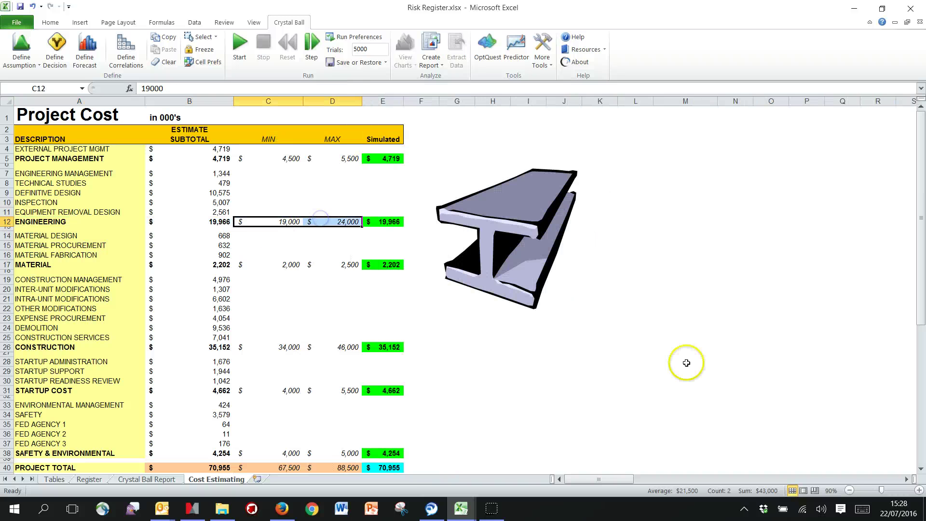
{"action": "left_click", "coordinate": [379, 222]}
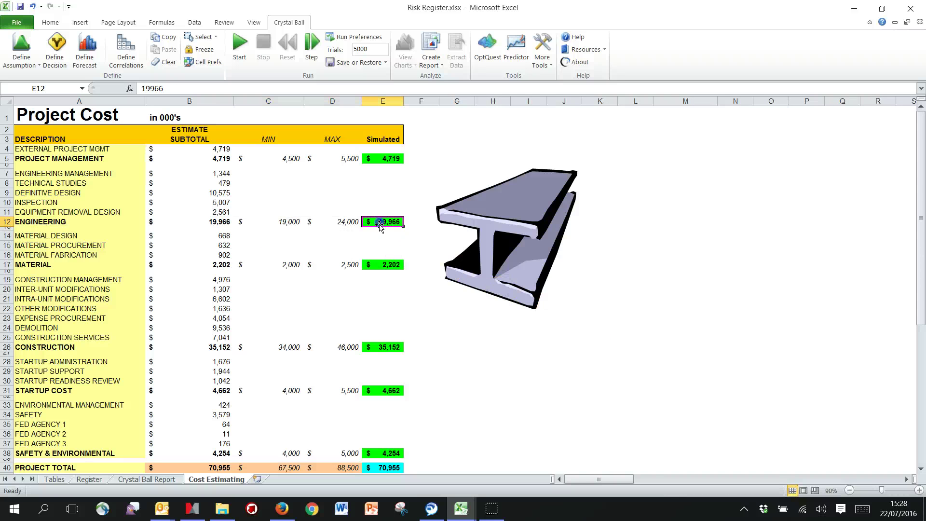
Link E12's triangular Engineering assumption minimum to =C12, keeping 19,000–24,000, and accept it.
{"action": "left_click", "coordinate": [21, 45]}
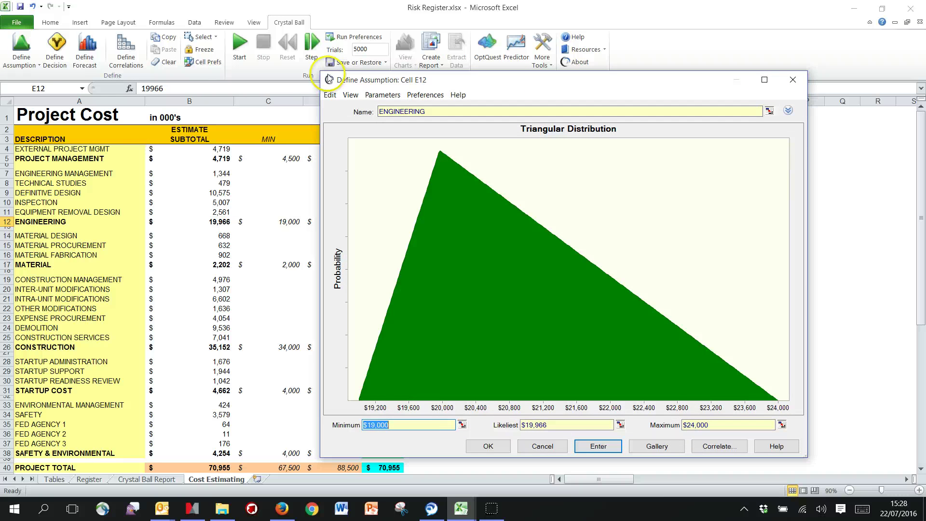
{"action": "left_click_drag", "start_coordinate": [320, 72], "coordinate": [405, 161]}
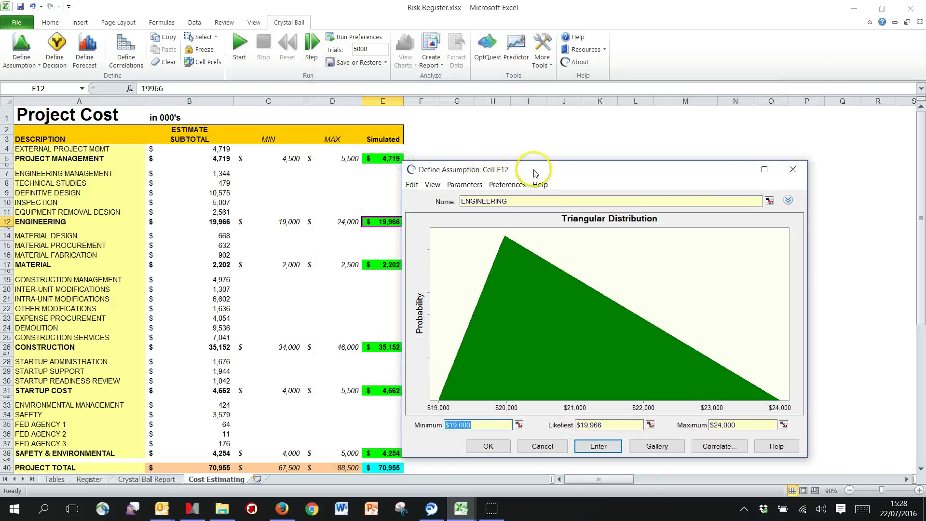
{"action": "left_click_drag", "start_coordinate": [528, 172], "coordinate": [578, 90]}
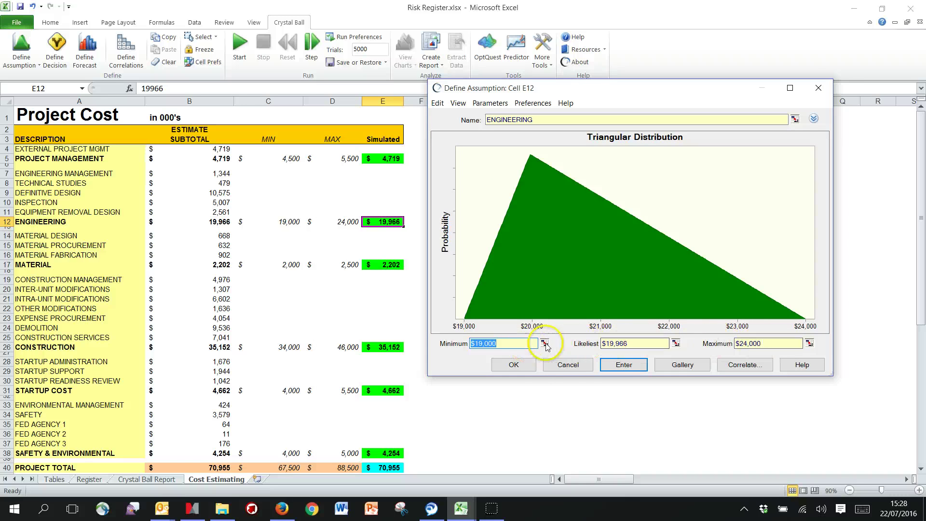
{"action": "type", "text": "=C12"}
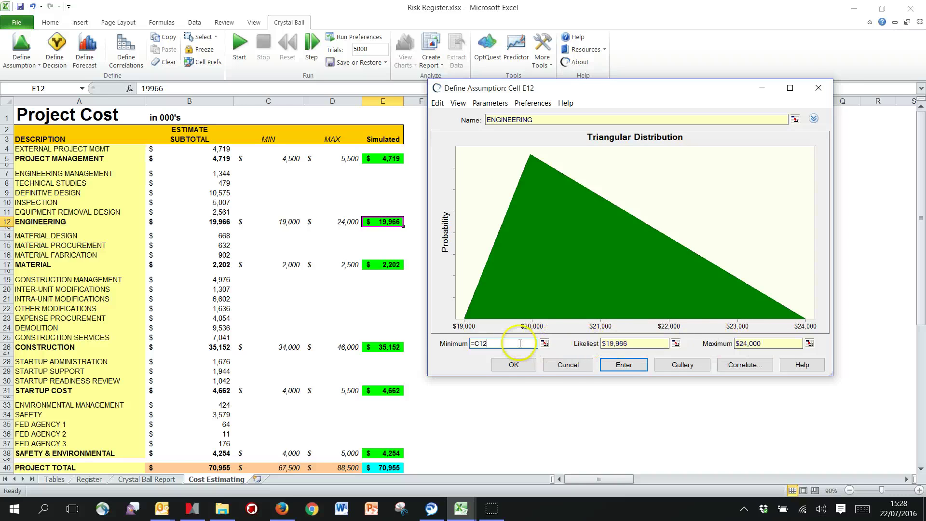
{"action": "left_click", "coordinate": [616, 370]}
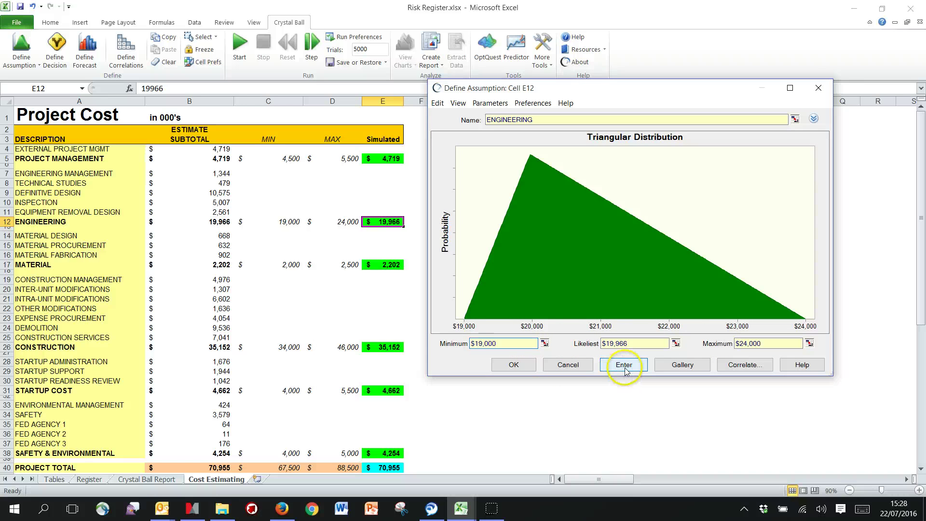
{"action": "left_click", "coordinate": [514, 366]}
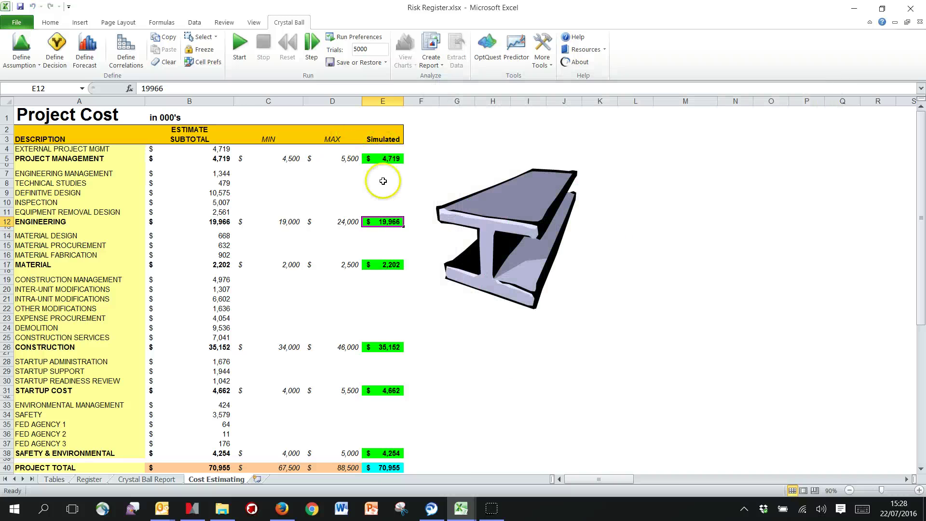
Re-enter the PROJECT TOTAL sum formula in cell E40.
{"action": "left_click", "coordinate": [382, 468]}
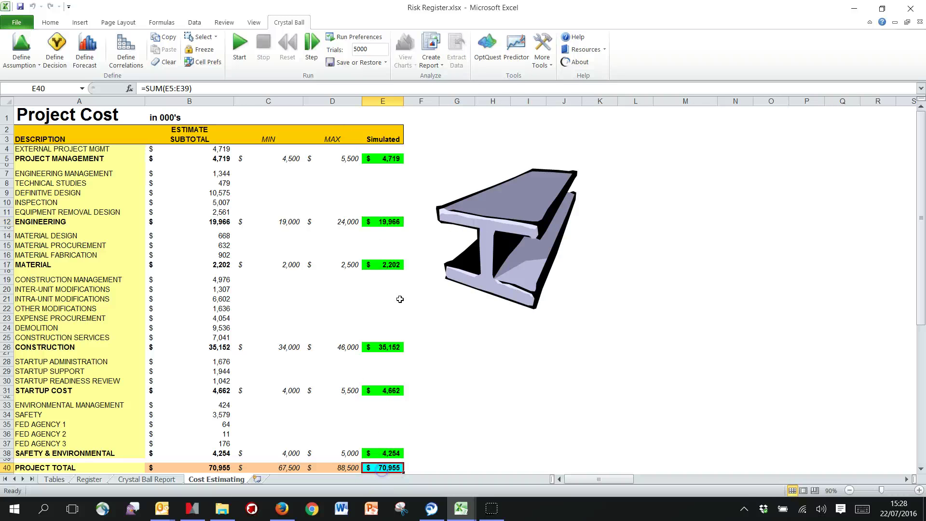
{"action": "left_click", "coordinate": [453, 90]}
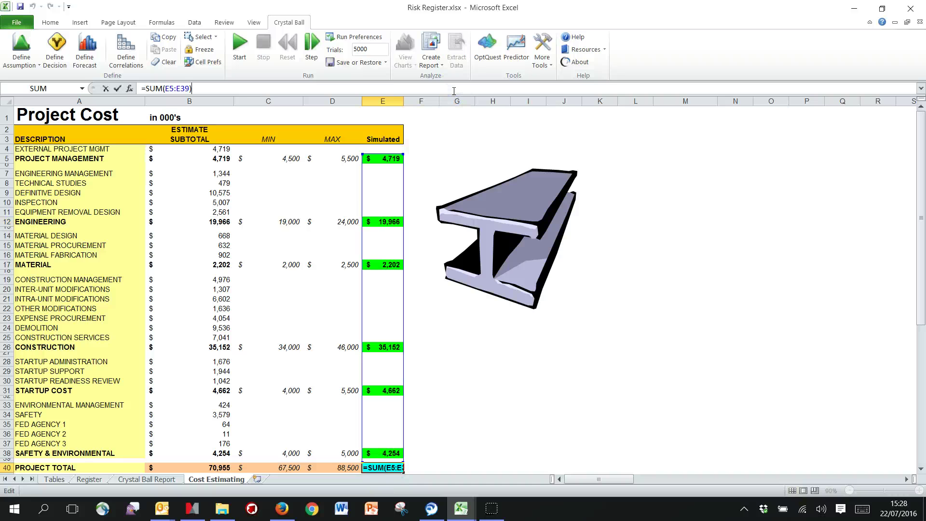
{"action": "key", "text": "Return"}
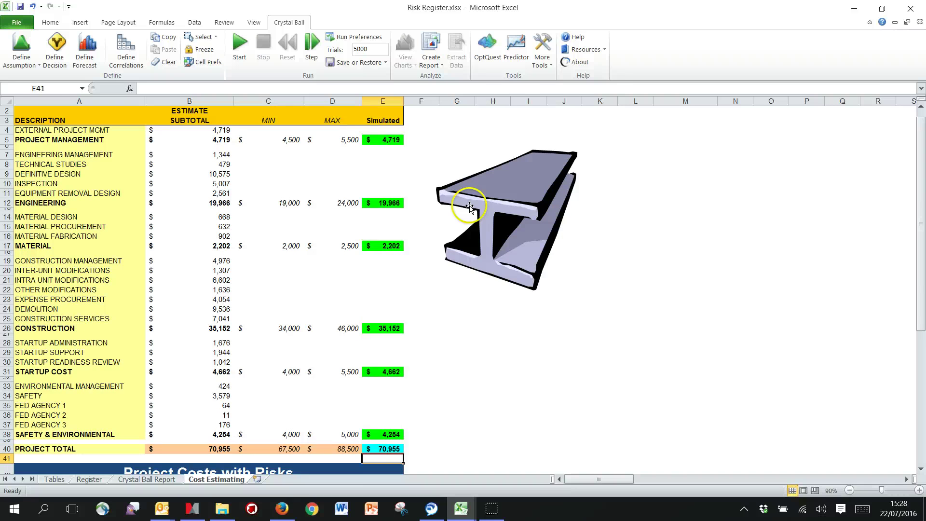
Run the 5,000-trial Crystal Ball simulation and reselect PROJECT TOTAL in E40.
{"action": "scroll", "coordinate": [465, 207], "scroll_direction": "up", "scroll_amount": 1}
{"action": "left_click", "coordinate": [241, 51]}
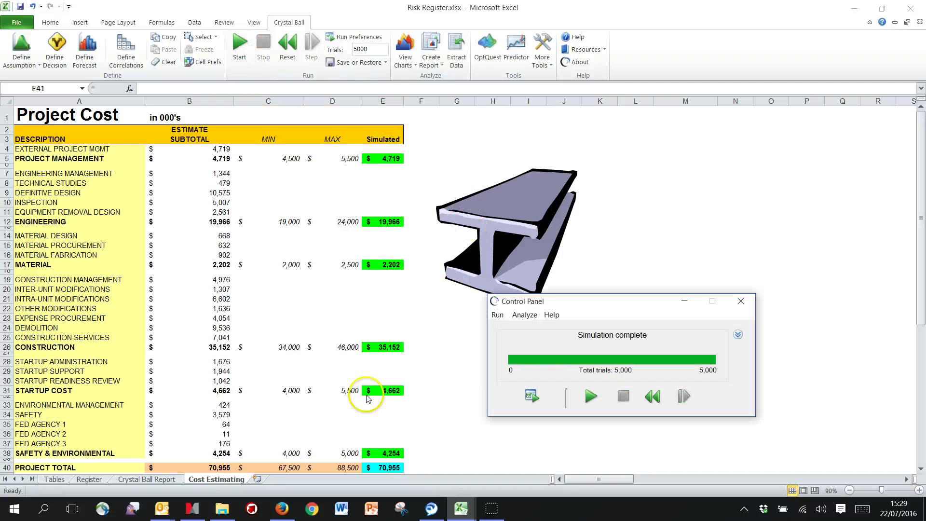
{"action": "left_click", "coordinate": [383, 468]}
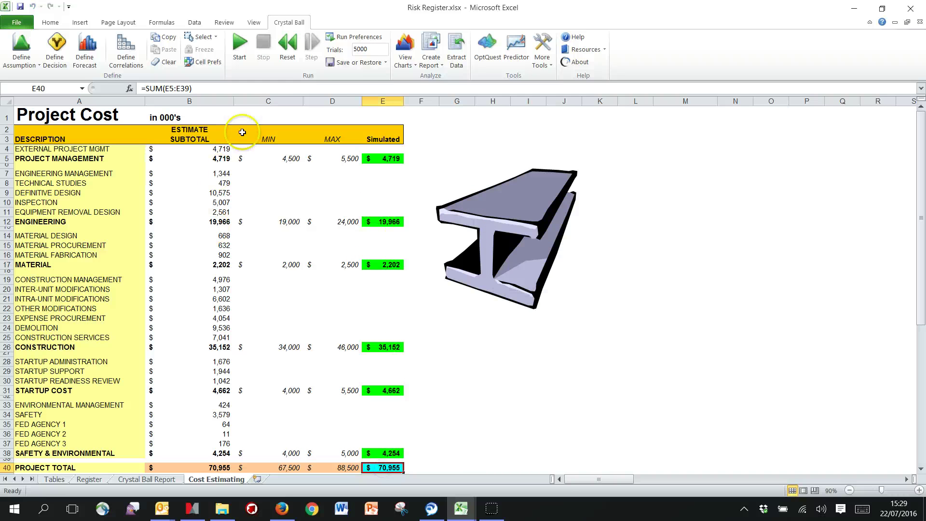
Open the PROJECT TOTAL forecast chart and extend the certainty range to its left edge.
{"action": "left_click", "coordinate": [405, 60]}
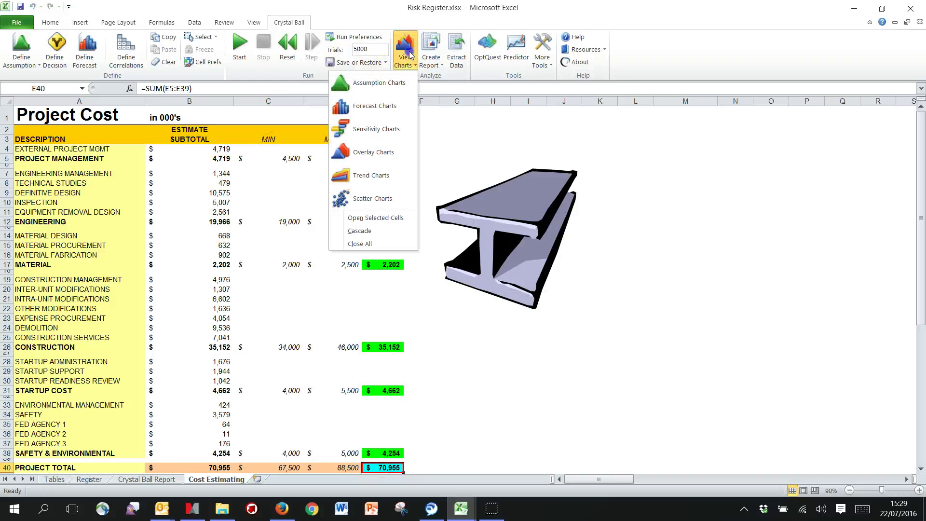
{"action": "left_click", "coordinate": [383, 218]}
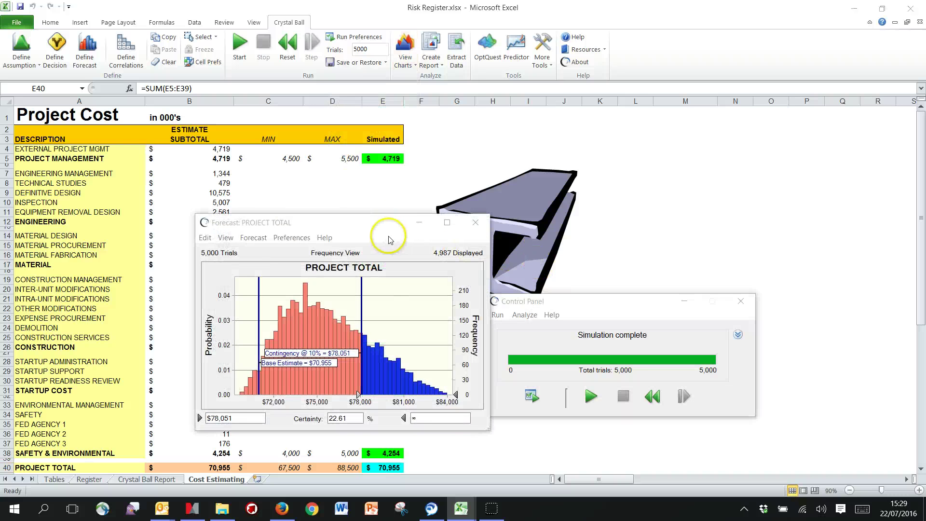
{"action": "left_click", "coordinate": [403, 217]}
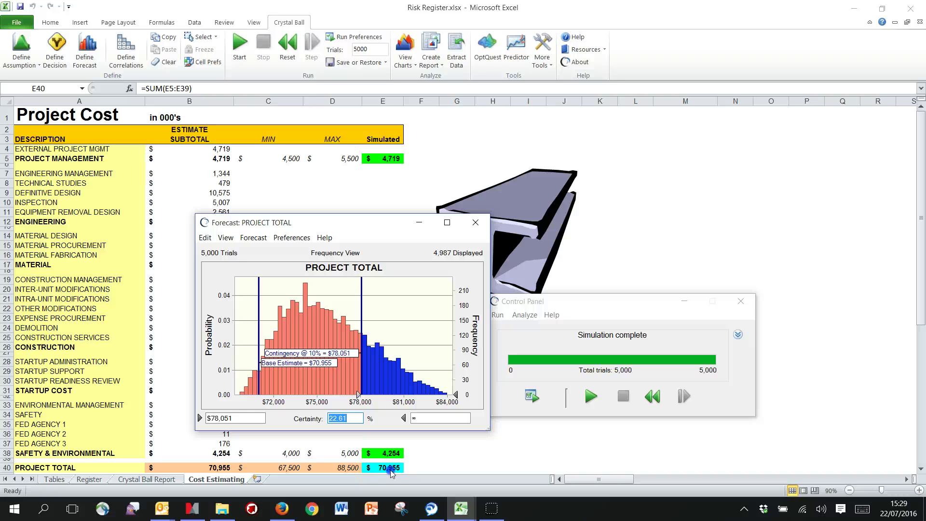
{"action": "left_click_drag", "start_coordinate": [359, 396], "coordinate": [222, 372]}
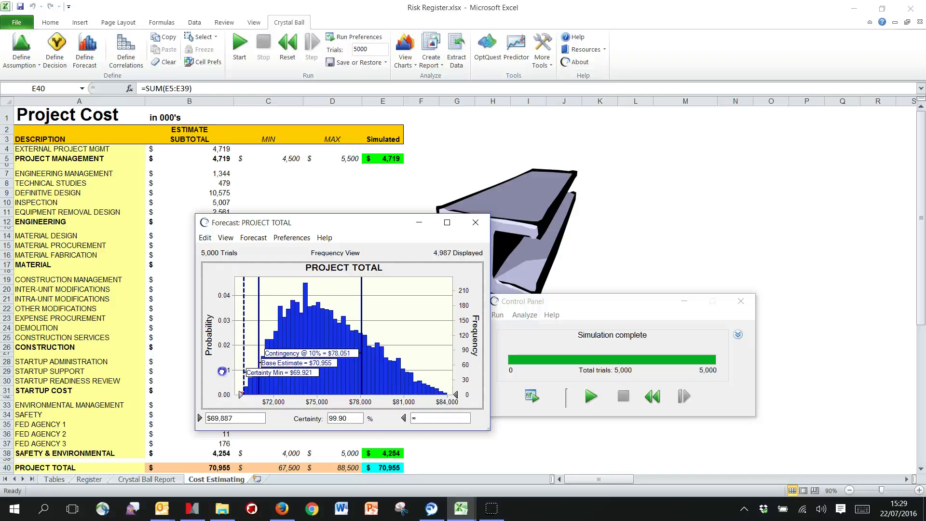
Turn off the base-estimate marker line in Chart Type preferences so all bars show blue.
{"action": "left_click", "coordinate": [291, 238]}
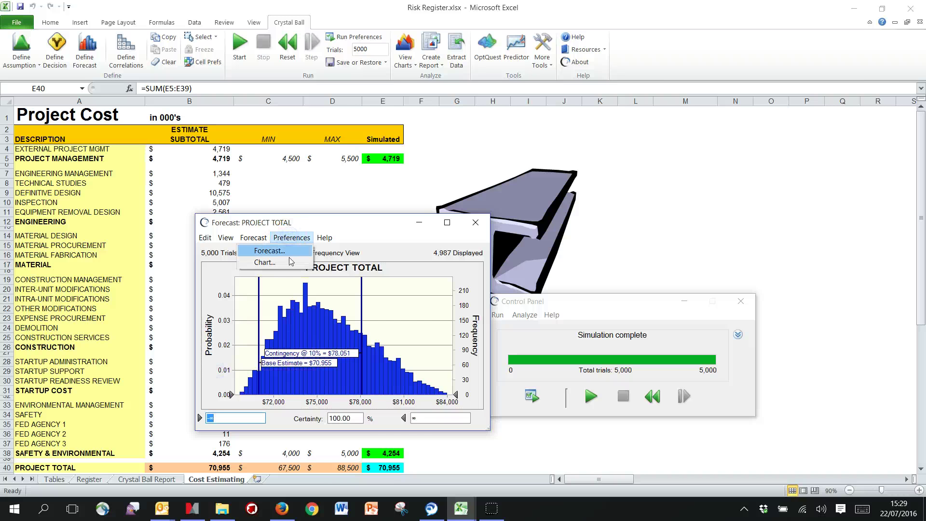
{"action": "left_click", "coordinate": [264, 263]}
{"action": "left_click", "coordinate": [224, 231]}
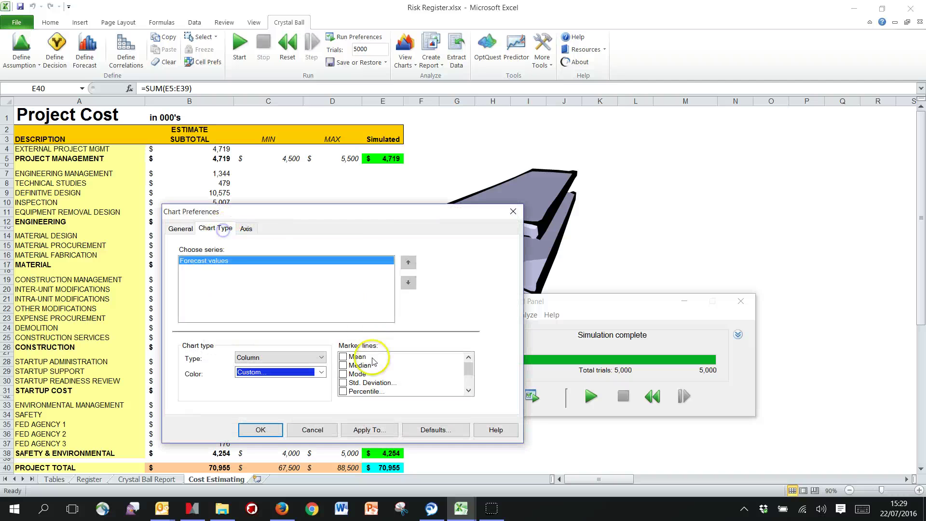
{"action": "scroll", "coordinate": [436, 373], "scroll_direction": "down", "scroll_amount": 1}
{"action": "left_click", "coordinate": [342, 375]}
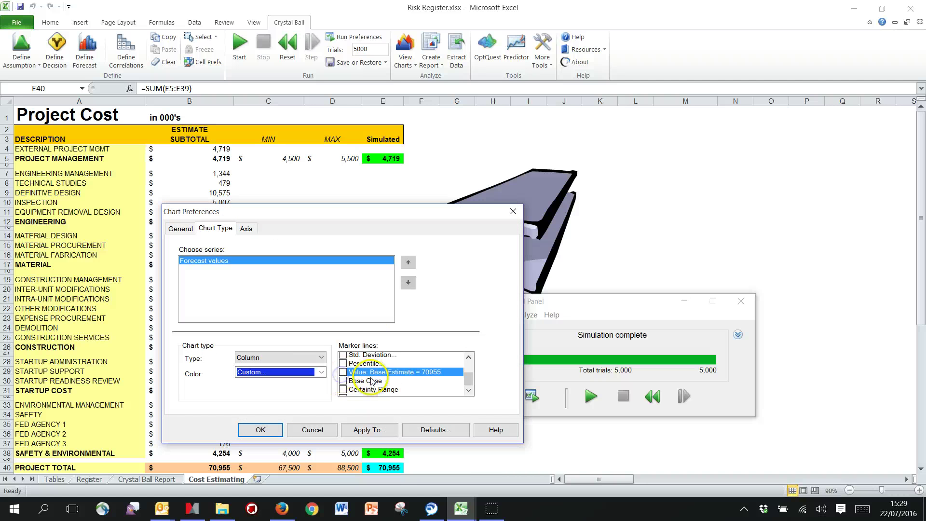
{"action": "scroll", "coordinate": [344, 378], "scroll_direction": "down", "scroll_amount": 1}
{"action": "left_click", "coordinate": [261, 431]}
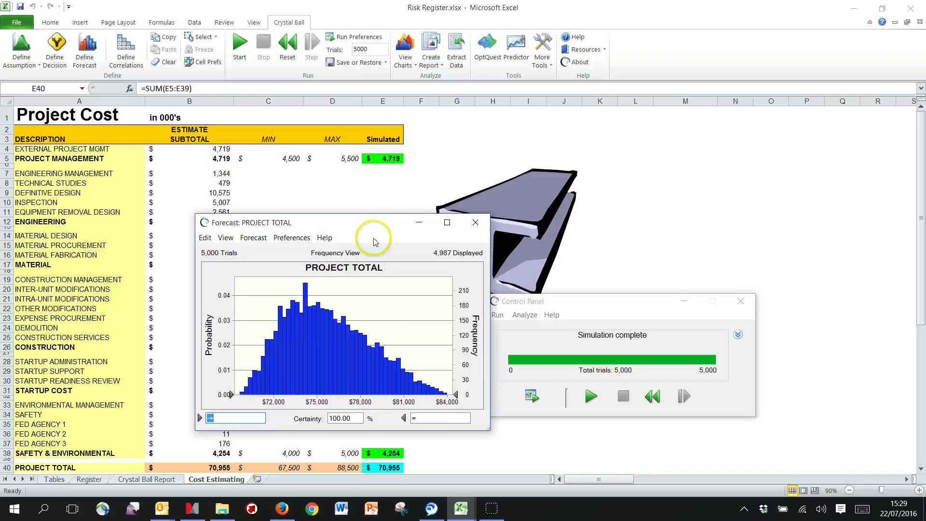
{"action": "left_click_drag", "start_coordinate": [390, 223], "coordinate": [449, 133]}
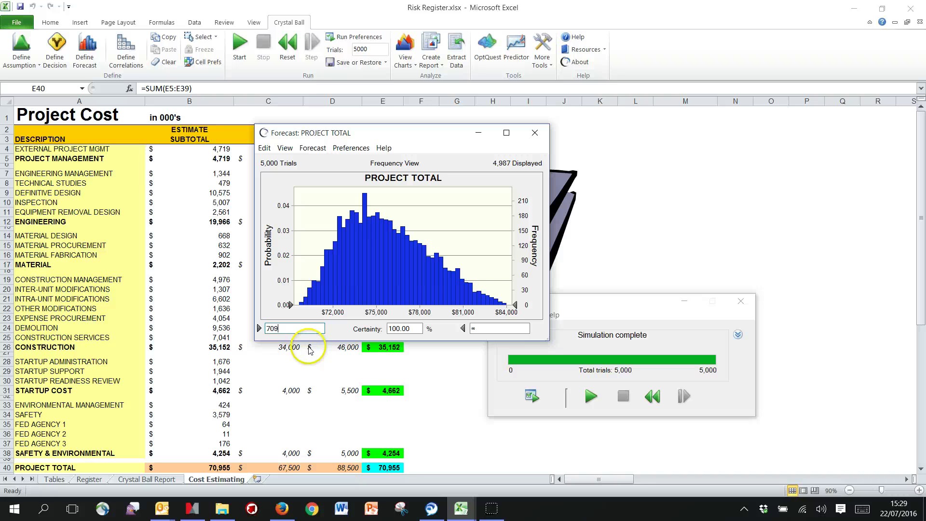
Set the lower certainty bound to $70,955, browse the chart menus, then close the forecast window.
{"action": "type", "text": "55"}
{"action": "key", "text": "Return"}
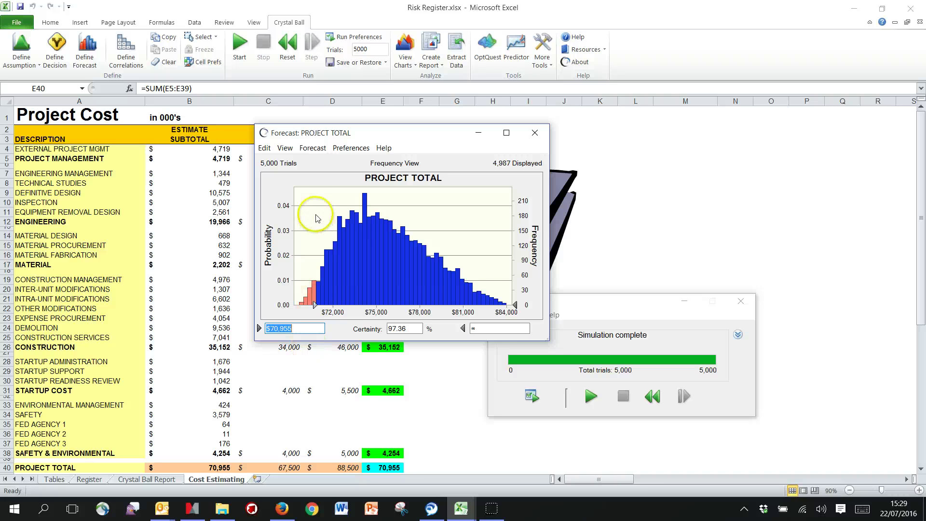
{"action": "left_click", "coordinate": [314, 152]}
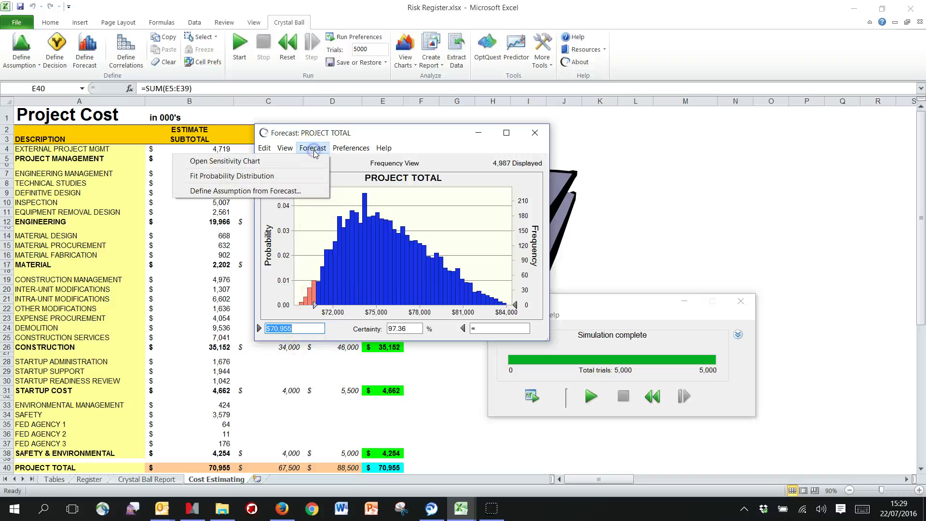
{"action": "left_click", "coordinate": [351, 147]}
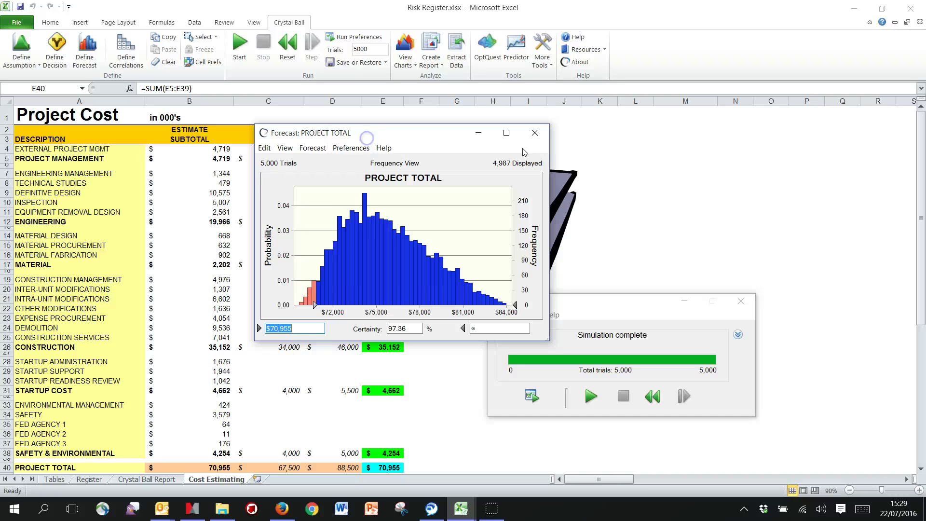
{"action": "left_click", "coordinate": [725, 226]}
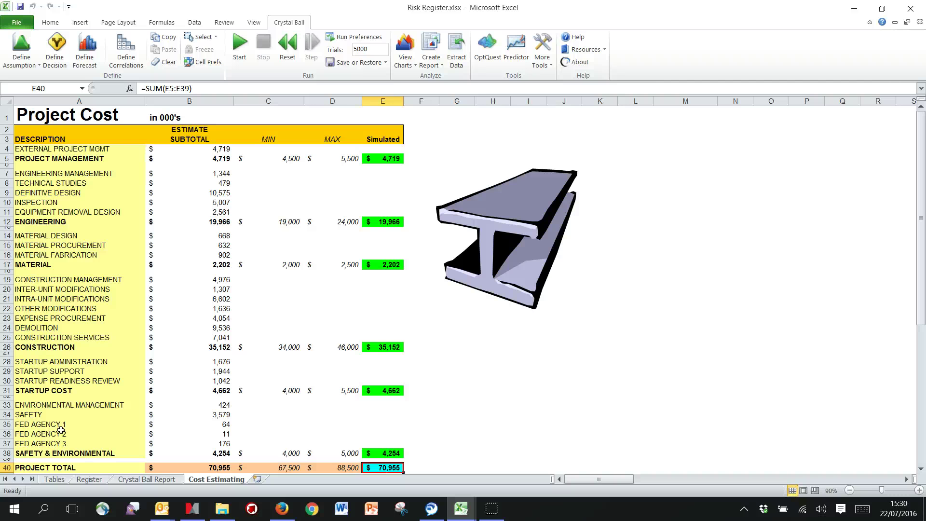
On the Register sheet, highlight the risk names, Likelihood column and Min/M-L/Max impact values.
{"action": "left_click", "coordinate": [93, 480]}
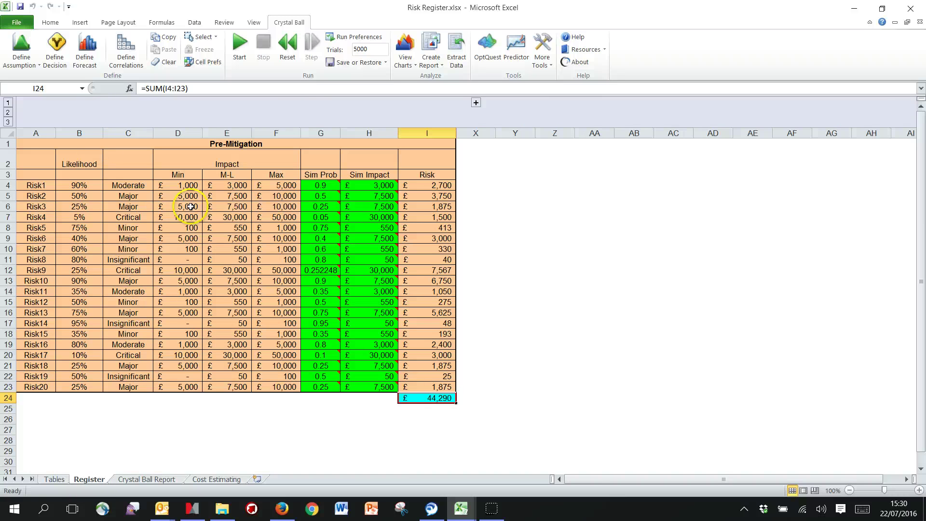
{"action": "left_click_drag", "start_coordinate": [37, 185], "coordinate": [43, 384]}
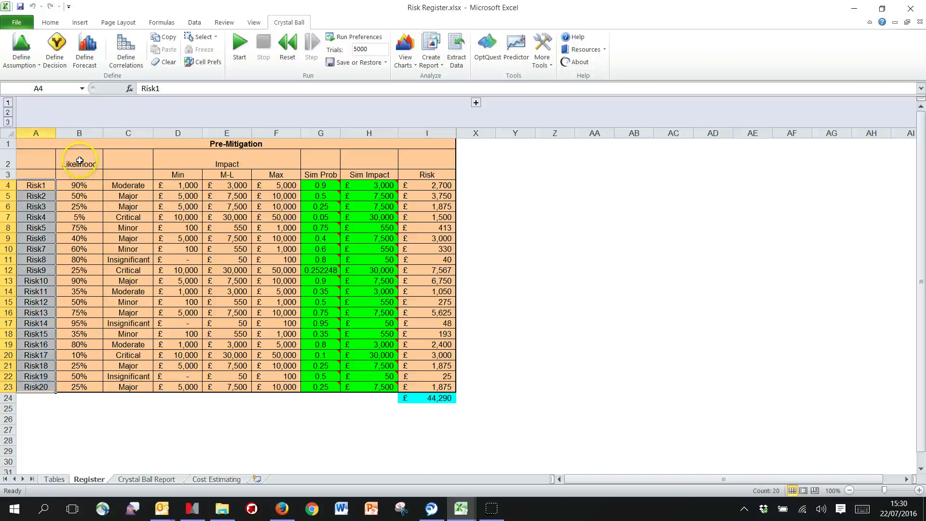
{"action": "left_click_drag", "start_coordinate": [79, 161], "coordinate": [99, 390]}
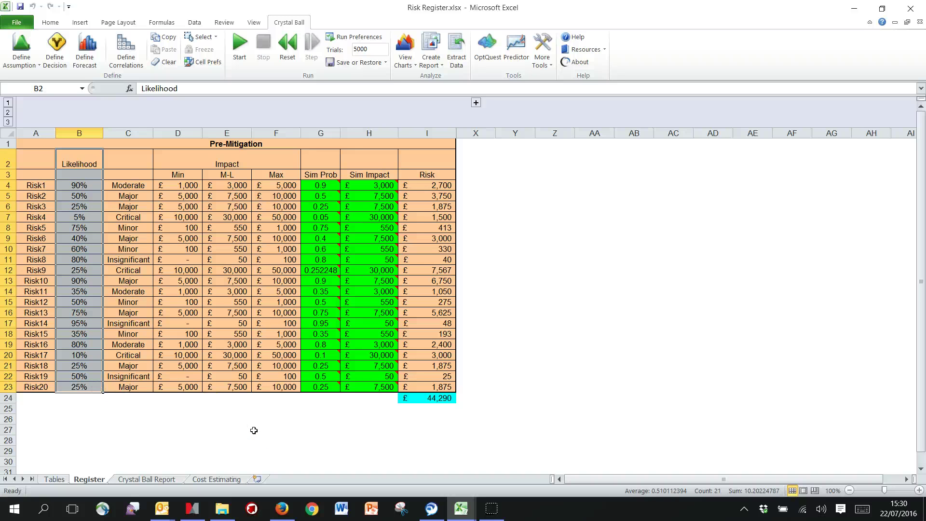
{"action": "left_click_drag", "start_coordinate": [223, 163], "coordinate": [225, 269]}
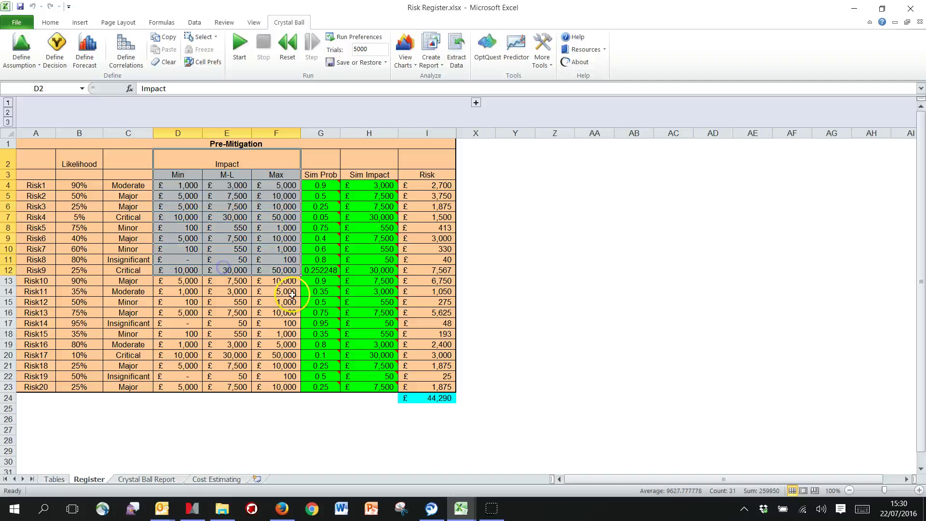
Open Risk1's Sim Impact assumption in H4: triangular £1,000, £3,000, £5,000.
{"action": "left_click", "coordinate": [13, 185]}
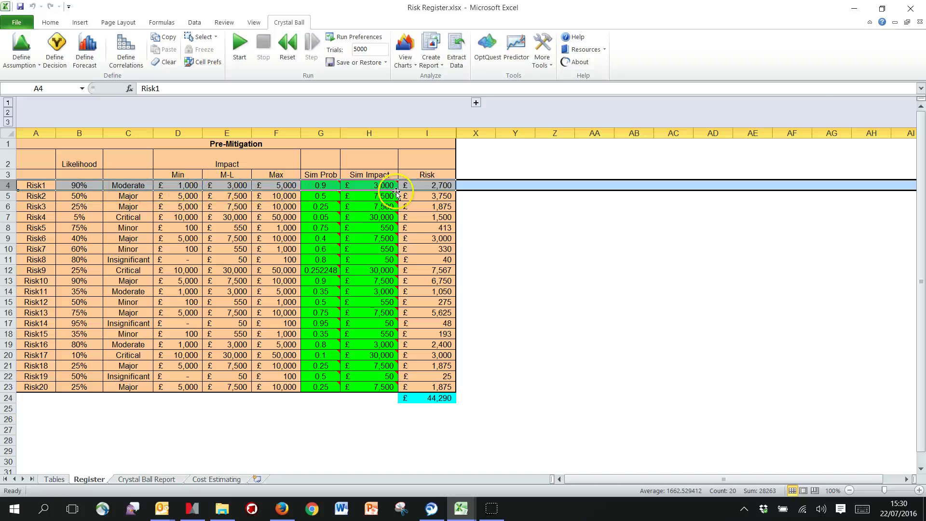
{"action": "left_click", "coordinate": [379, 186]}
{"action": "left_click", "coordinate": [28, 42]}
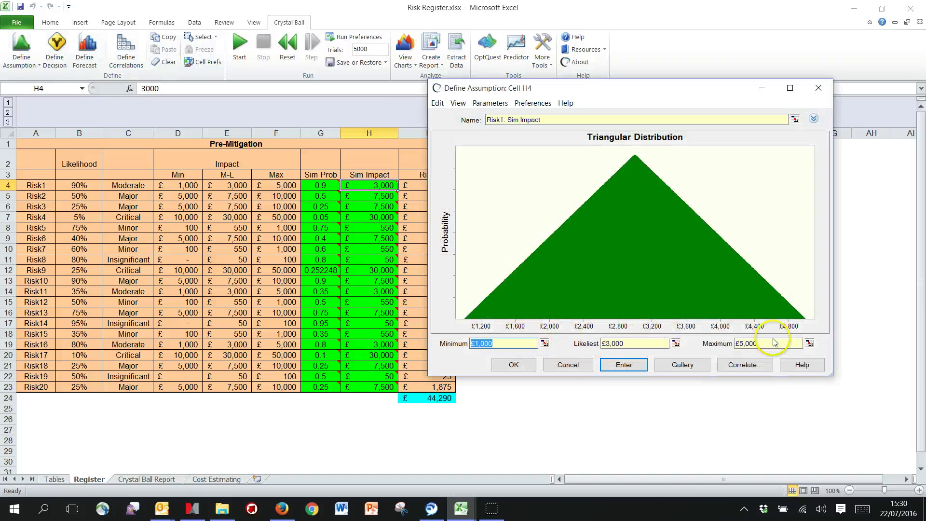
Review Risk1's Yes-No Sim Prob assumption in G4 with probability 0.9.
{"action": "left_click", "coordinate": [528, 364]}
{"action": "left_click", "coordinate": [322, 186]}
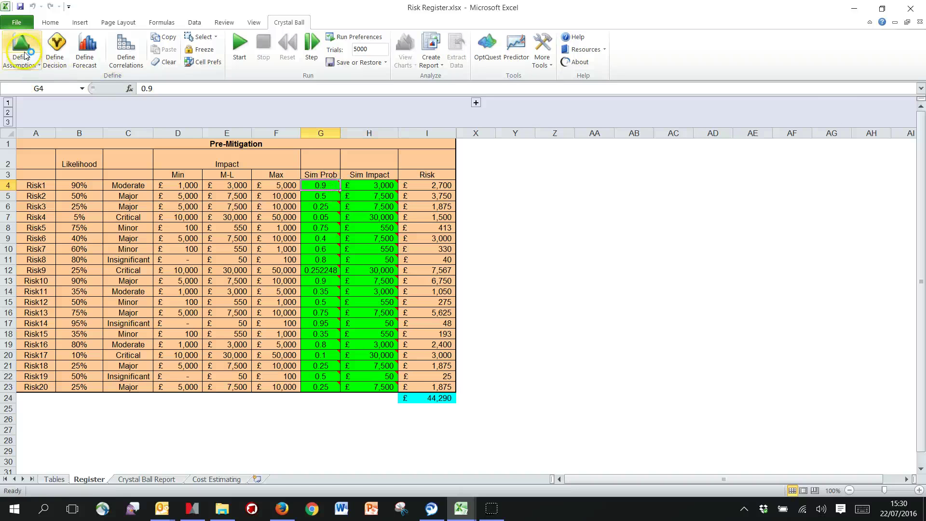
{"action": "left_click", "coordinate": [21, 47]}
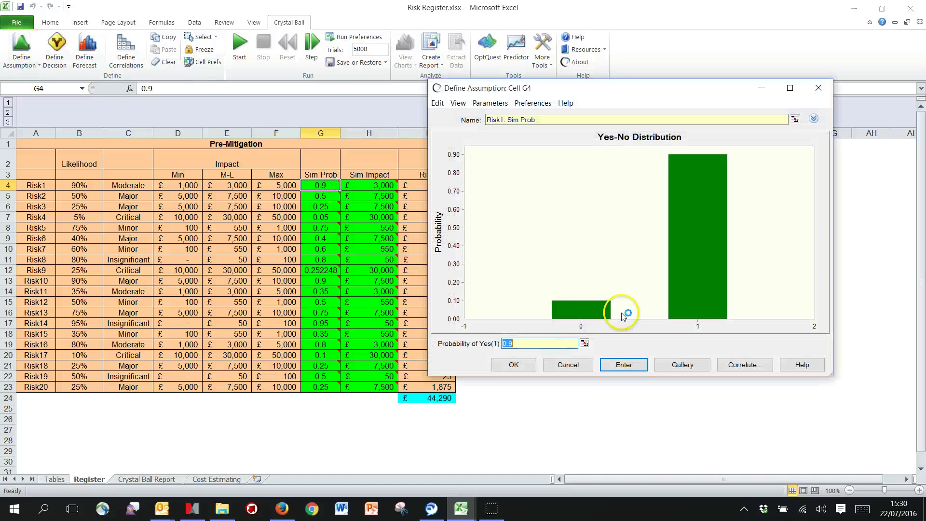
{"action": "left_click", "coordinate": [696, 326]}
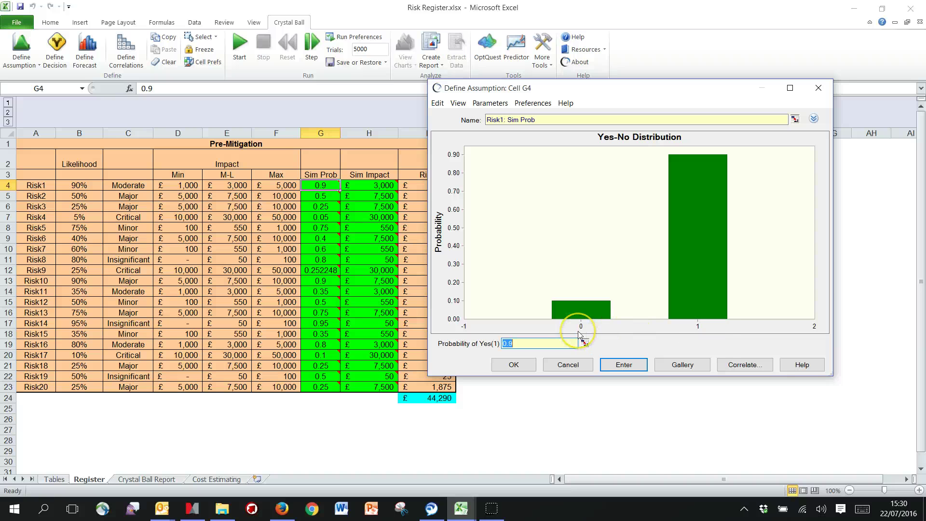
{"action": "left_click", "coordinate": [515, 366]}
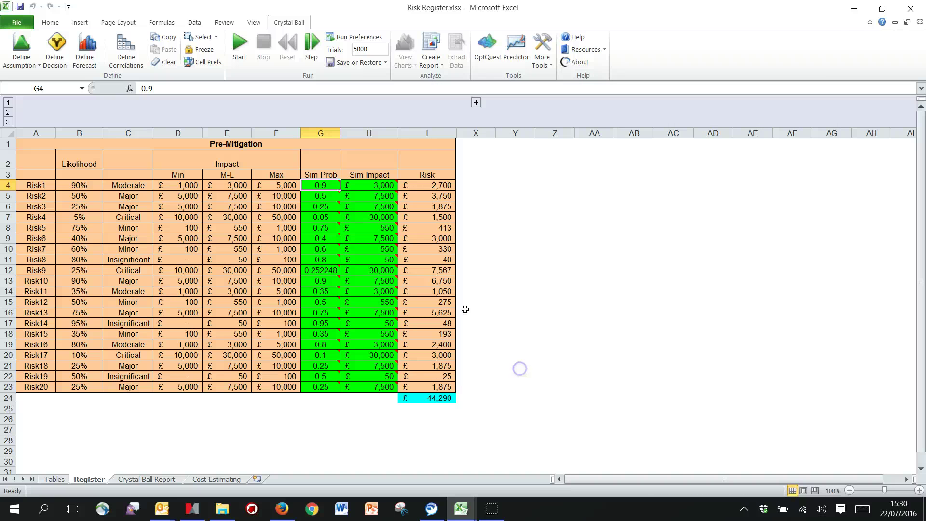
Review Risk4's Yes-No Sim Prob assumption in G7 with probability 0.05.
{"action": "left_click", "coordinate": [7, 217]}
{"action": "left_click", "coordinate": [321, 217]}
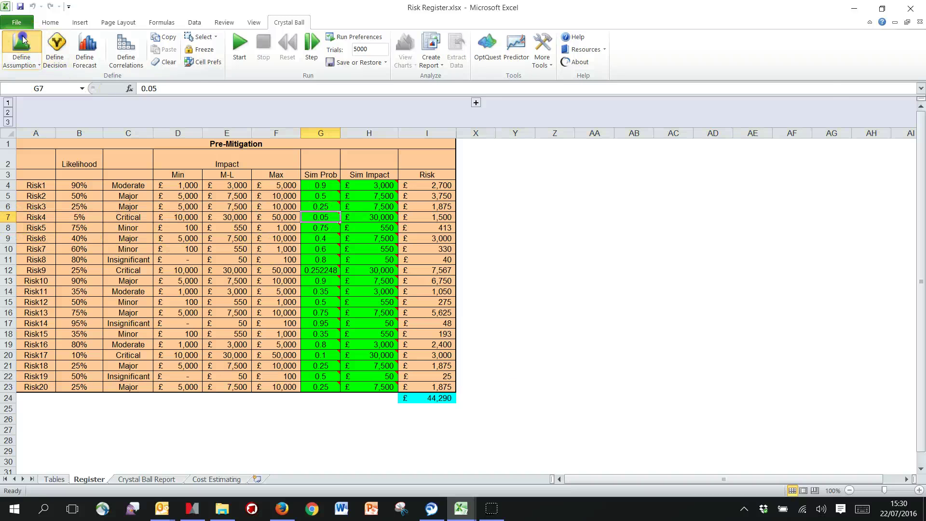
{"action": "left_click", "coordinate": [22, 40]}
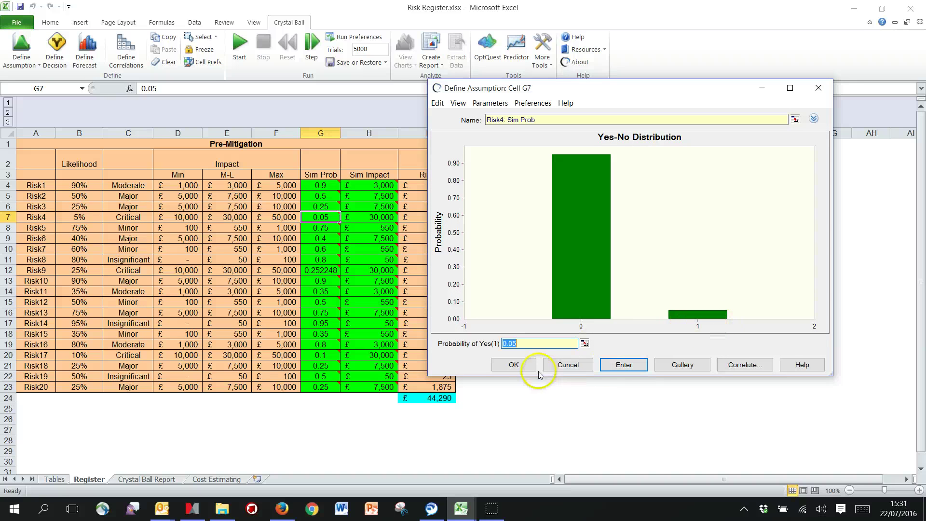
{"action": "left_click", "coordinate": [515, 366]}
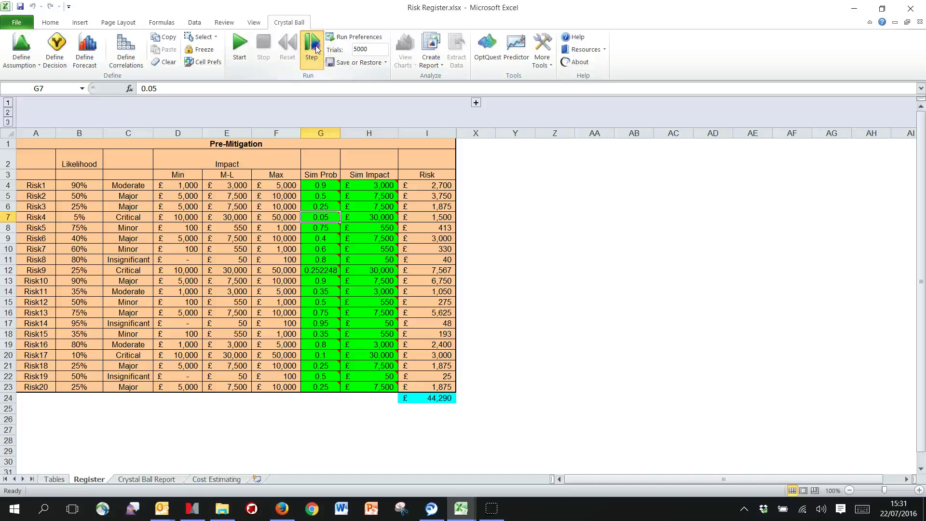
{"action": "left_click", "coordinate": [312, 47]}
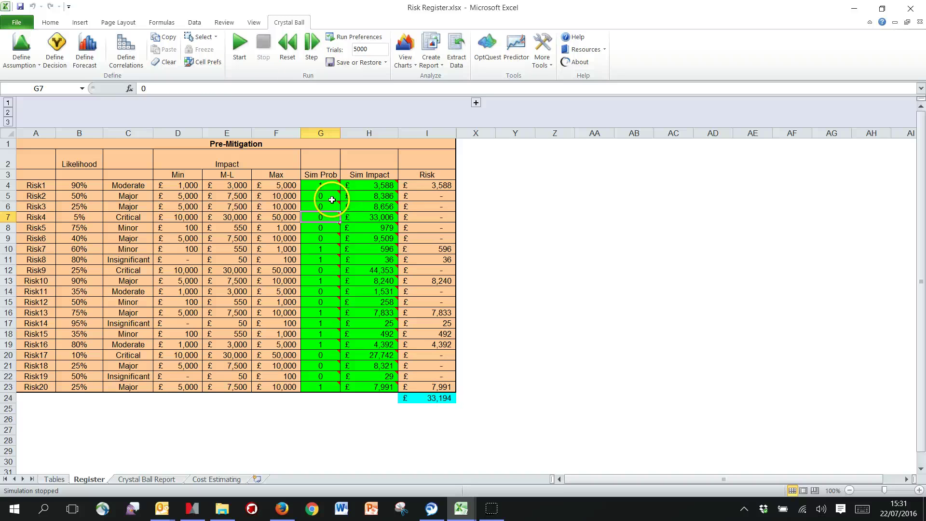
{"action": "mouse_move", "coordinate": [327, 186]}
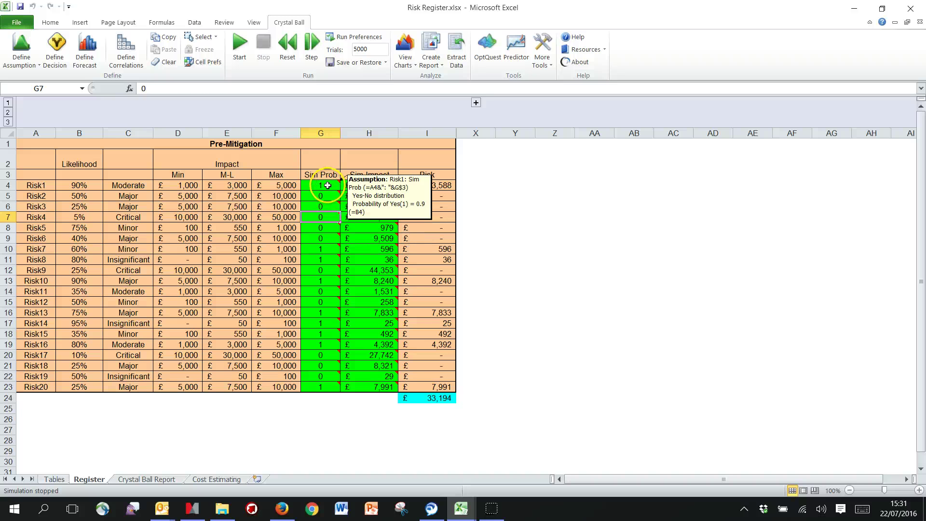
{"action": "left_click", "coordinate": [8, 186]}
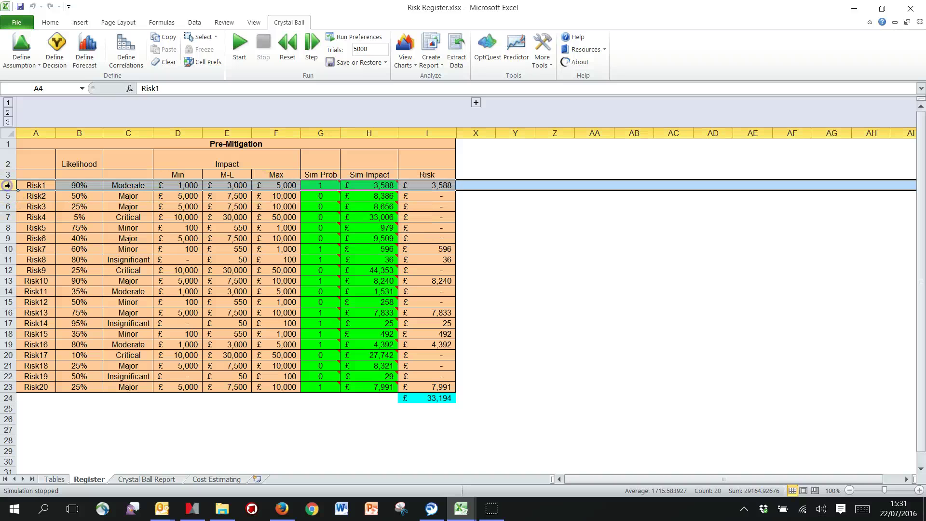
{"action": "left_click", "coordinate": [443, 195]}
{"action": "left_click", "coordinate": [445, 88]}
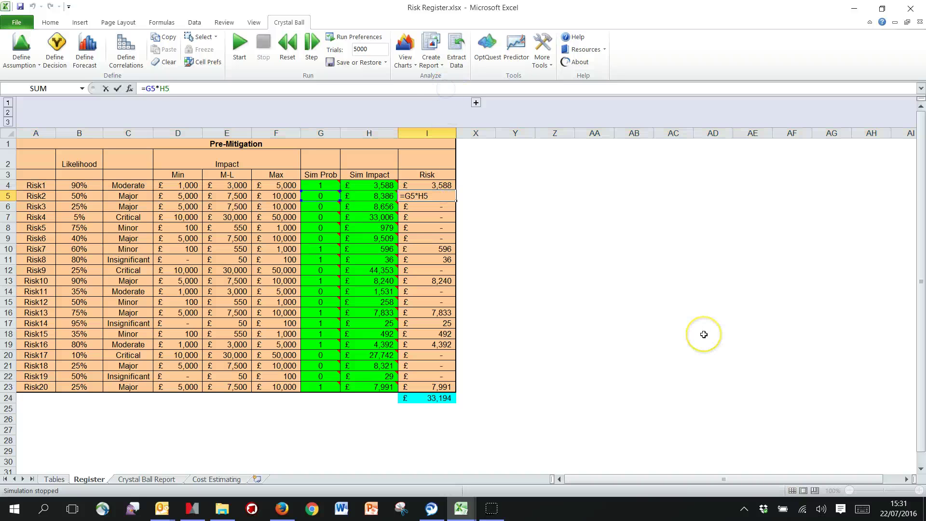
{"action": "key", "text": "Return"}
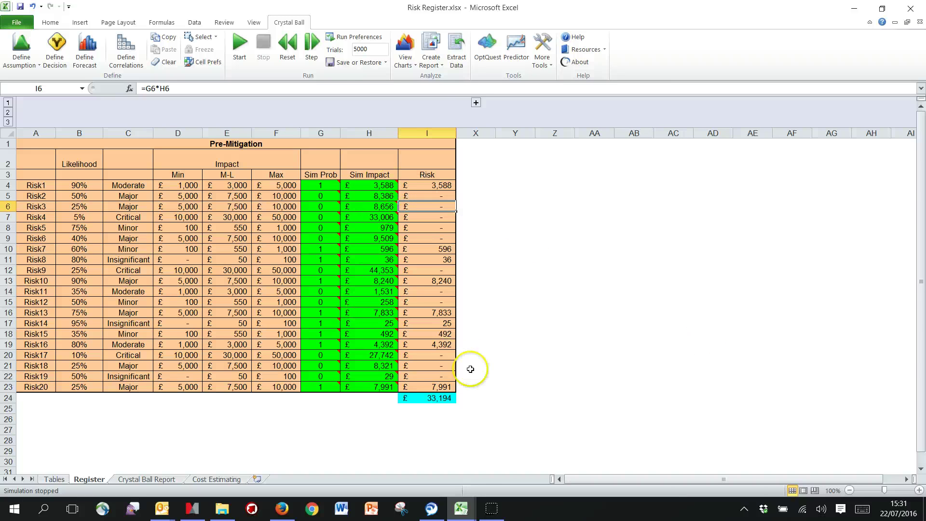
{"action": "left_click", "coordinate": [288, 44]}
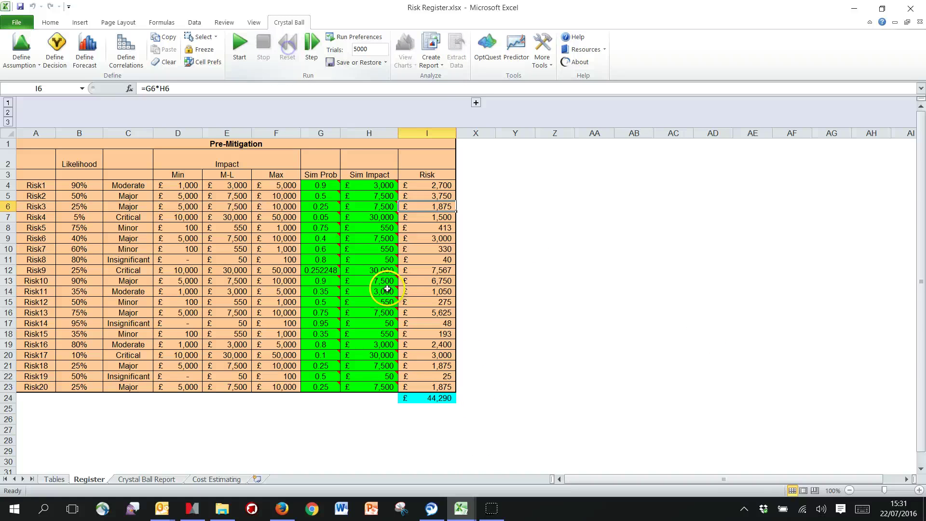
{"action": "left_click", "coordinate": [416, 399]}
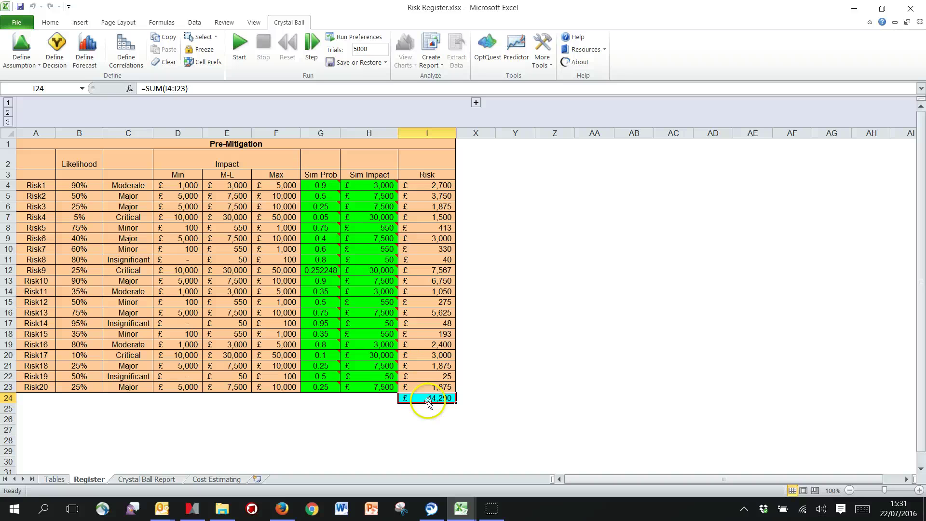
Run all 5,000 trials, inspect the Pre-Mitigation Cost Risk forecast for I24, then close it.
{"action": "left_click", "coordinate": [240, 44]}
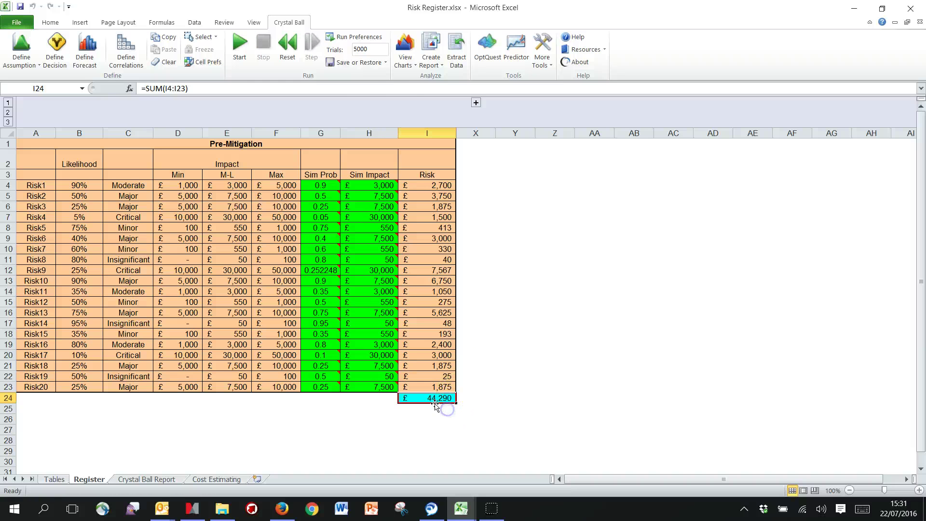
{"action": "left_click", "coordinate": [405, 52]}
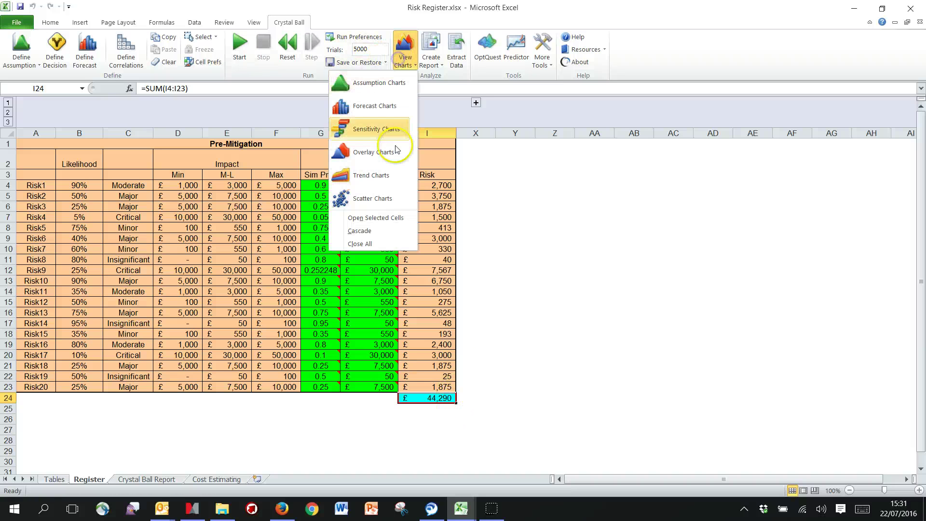
{"action": "left_click", "coordinate": [392, 218]}
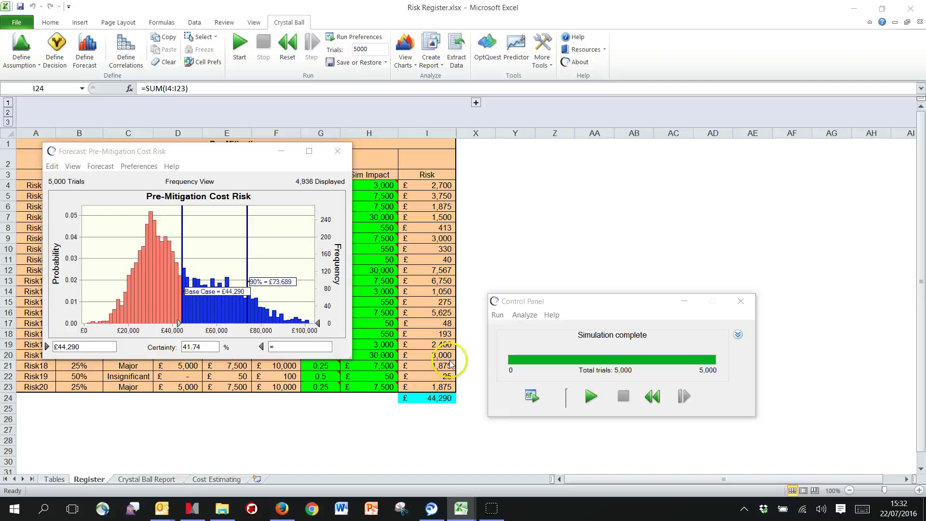
{"action": "left_click", "coordinate": [556, 253]}
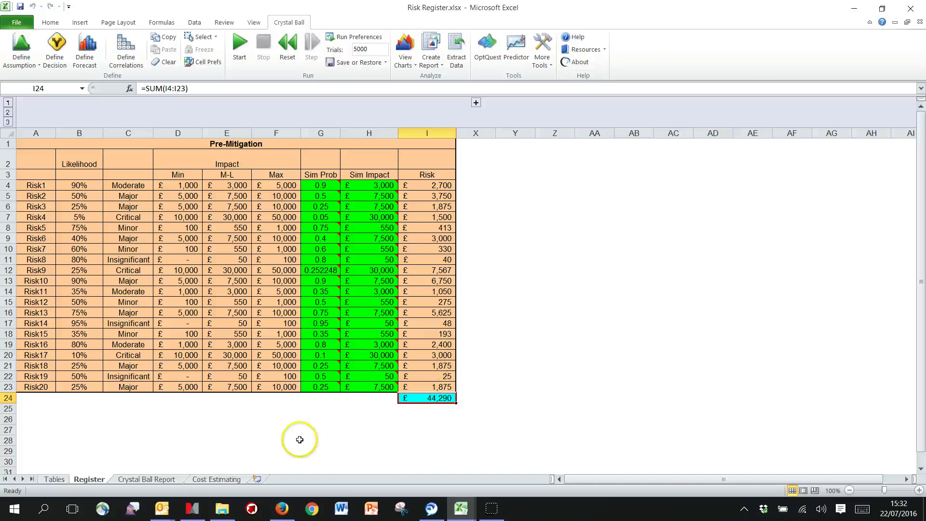
{"action": "left_click", "coordinate": [210, 479]}
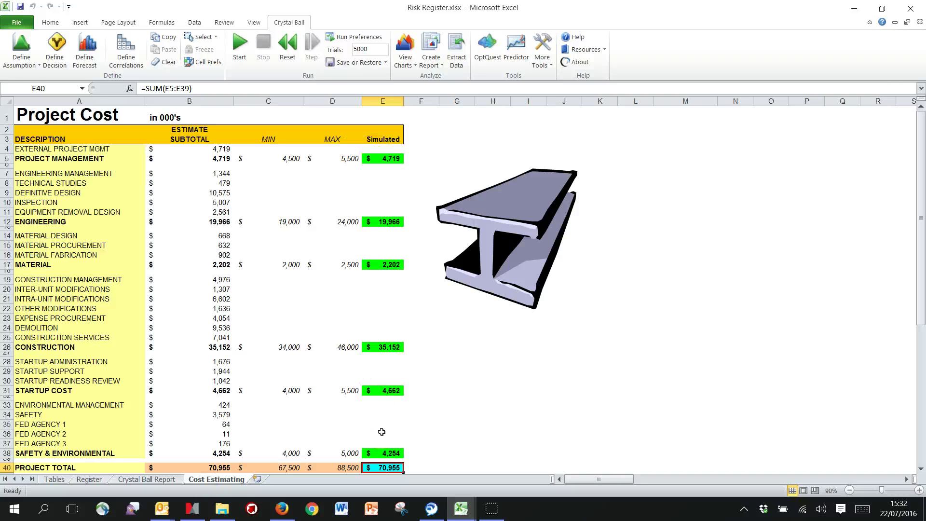
{"action": "left_click", "coordinate": [90, 479]}
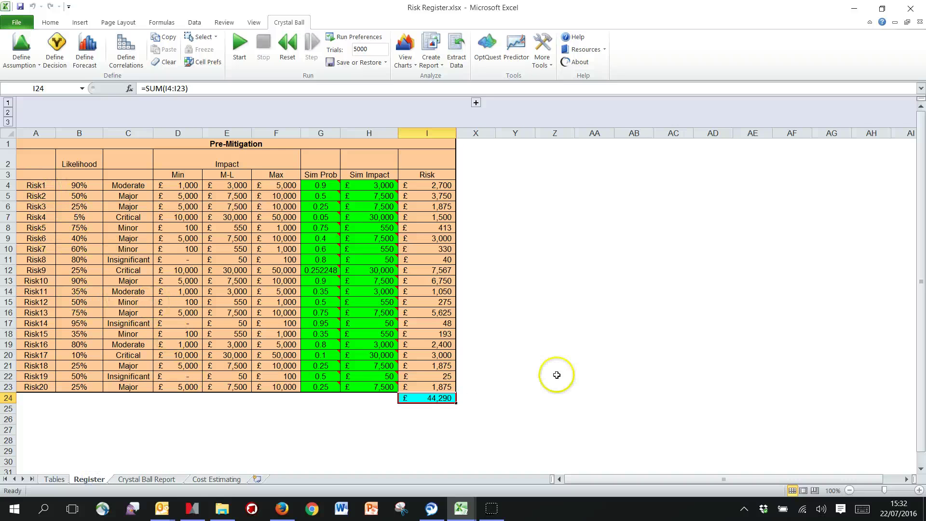
{"action": "left_click", "coordinate": [220, 479]}
{"action": "scroll", "coordinate": [473, 292], "scroll_direction": "down", "scroll_amount": 3}
{"action": "scroll", "coordinate": [532, 291], "scroll_direction": "down", "scroll_amount": 2}
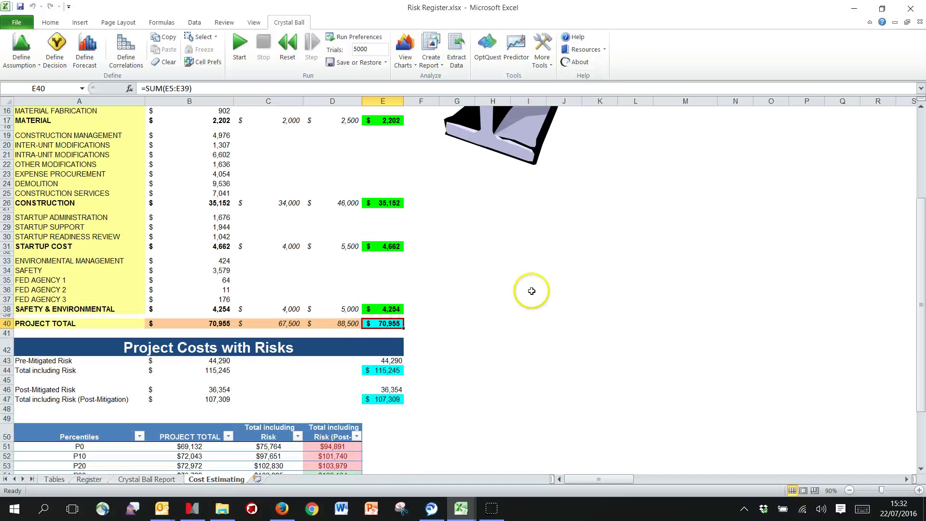
{"action": "left_click", "coordinate": [385, 362]}
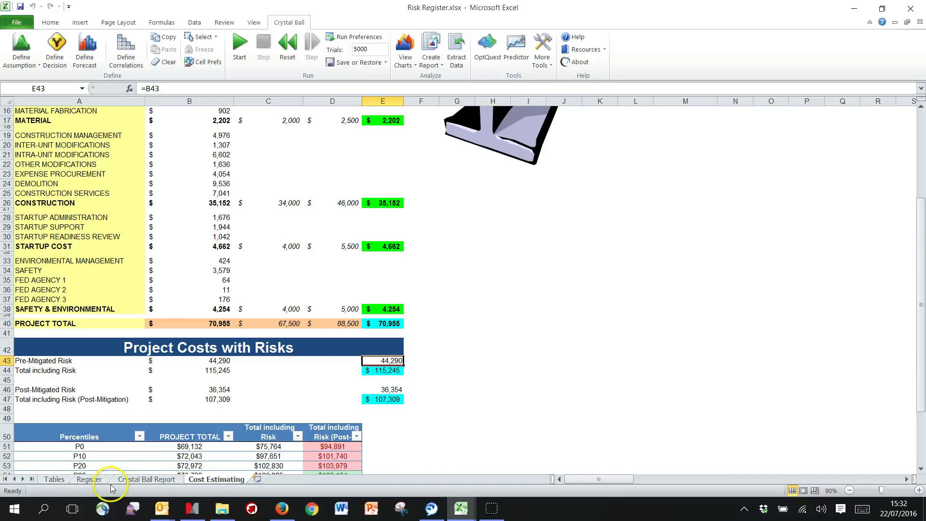
{"action": "left_click", "coordinate": [89, 479]}
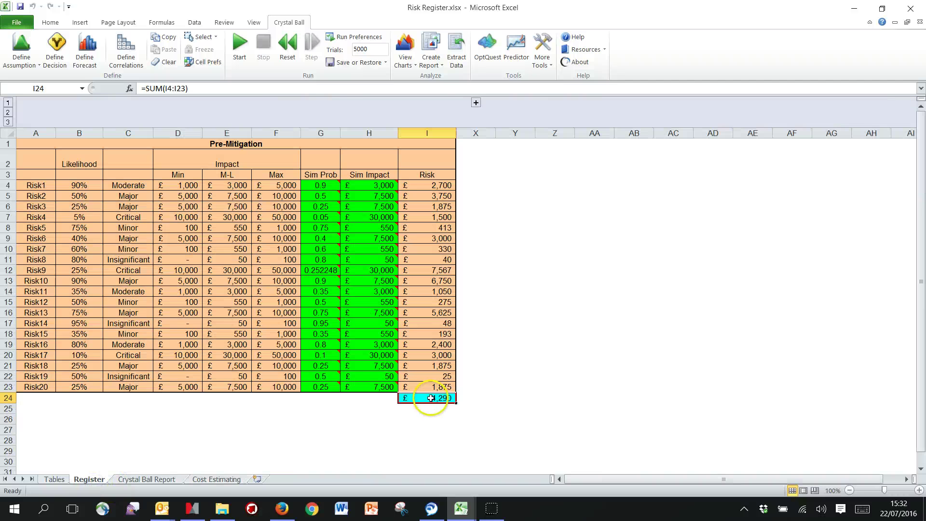
{"action": "left_click", "coordinate": [214, 476]}
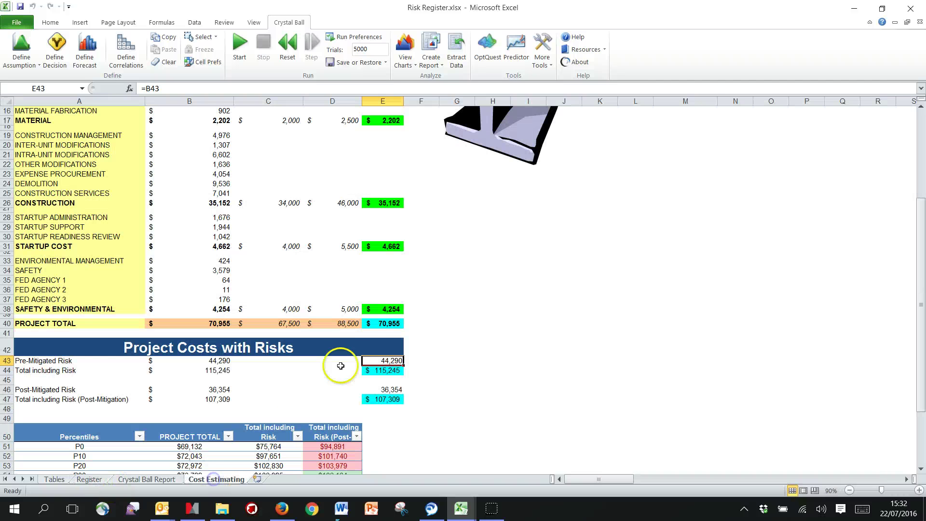
{"action": "left_click", "coordinate": [381, 370]}
{"action": "left_click", "coordinate": [500, 88]}
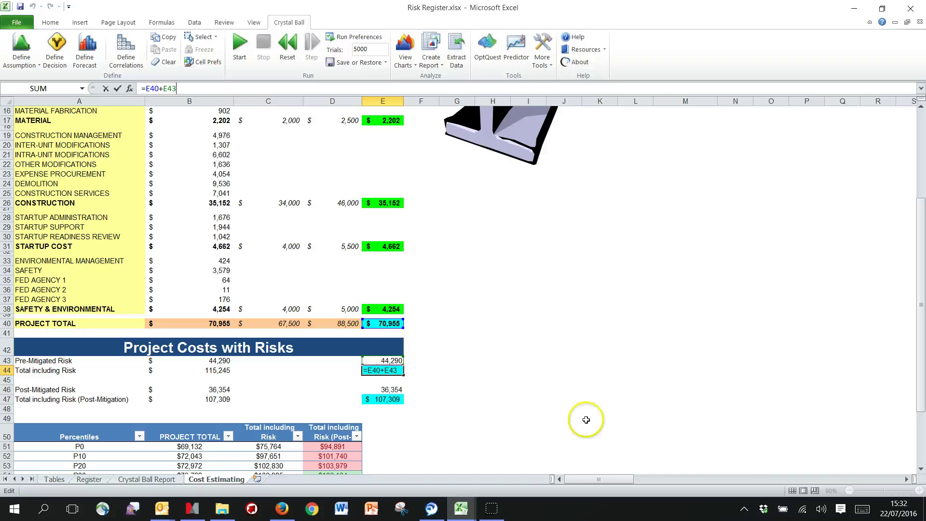
{"action": "key", "text": "Escape"}
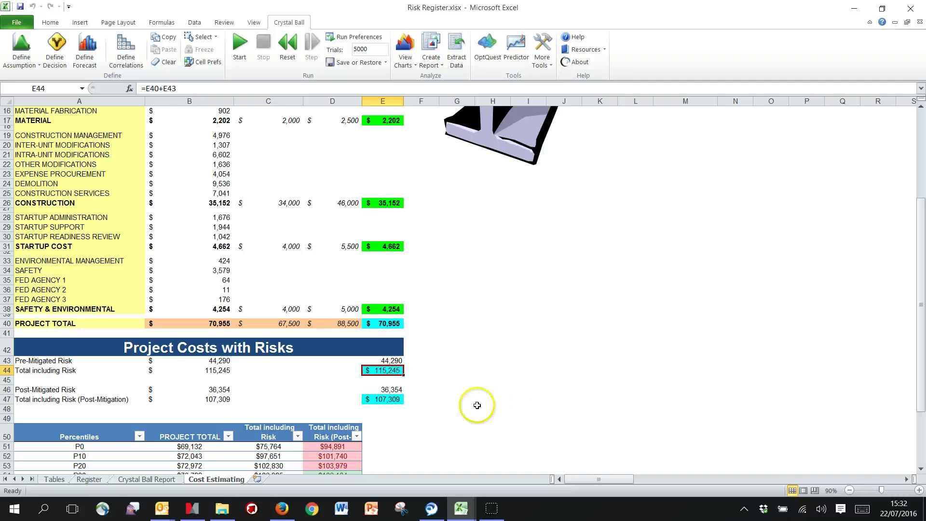
{"action": "left_click", "coordinate": [405, 53]}
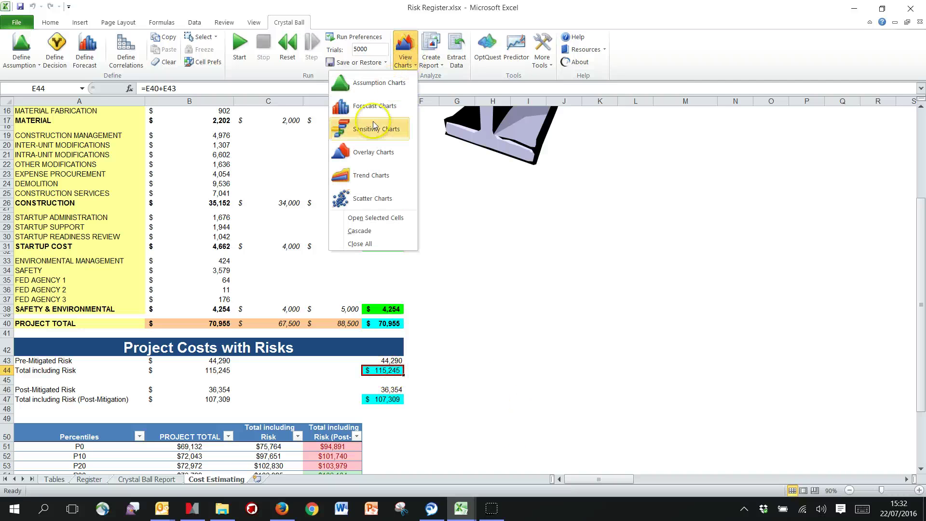
{"action": "left_click", "coordinate": [357, 222]}
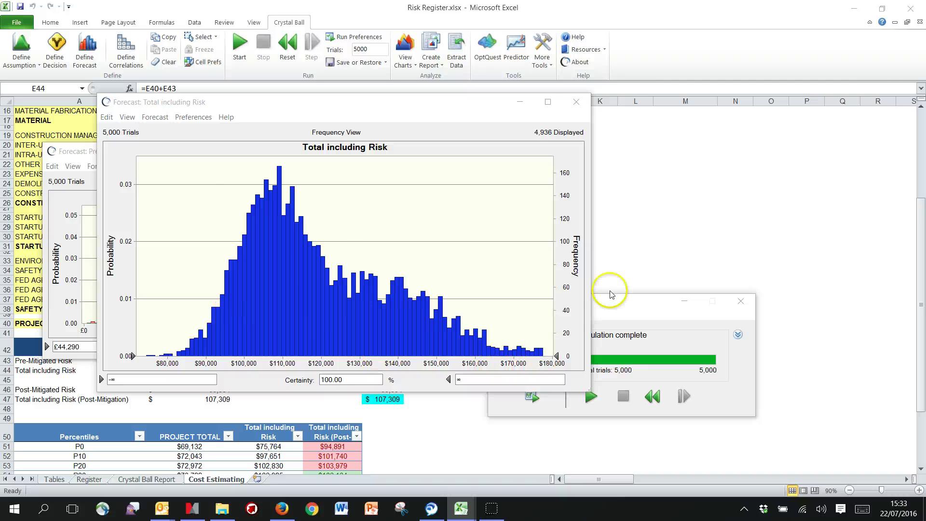
{"action": "left_click", "coordinate": [661, 242]}
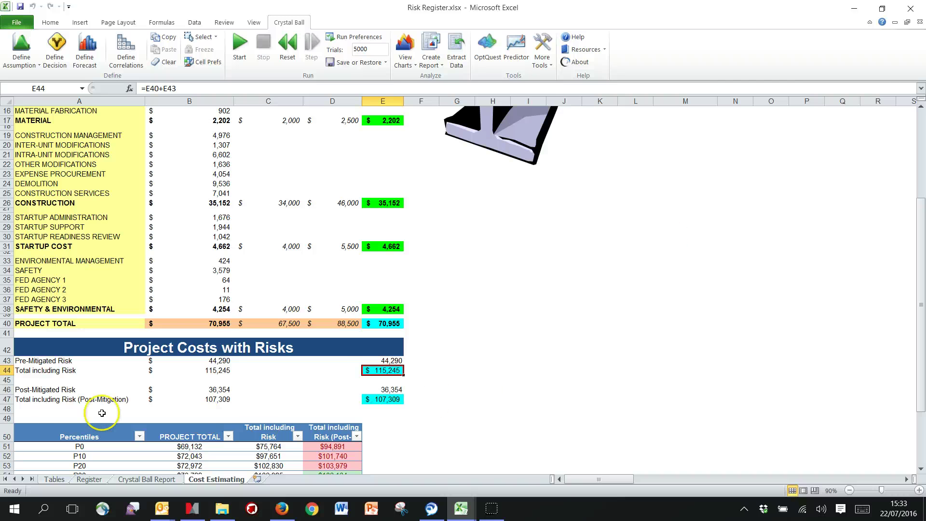
{"action": "left_click", "coordinate": [27, 389]}
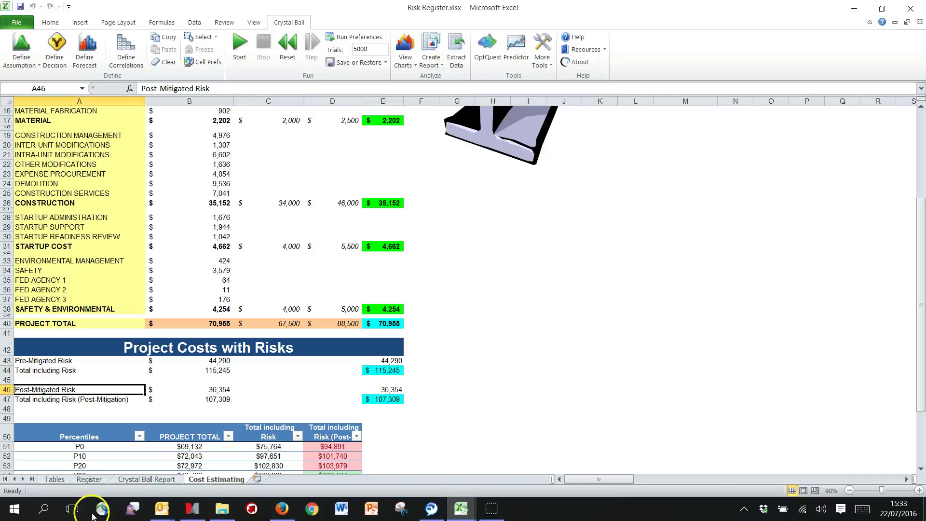
Expand the hidden Post-Mitigation, Mitigation Costs and Reduced Impact columns on the Register sheet.
{"action": "left_click", "coordinate": [99, 483]}
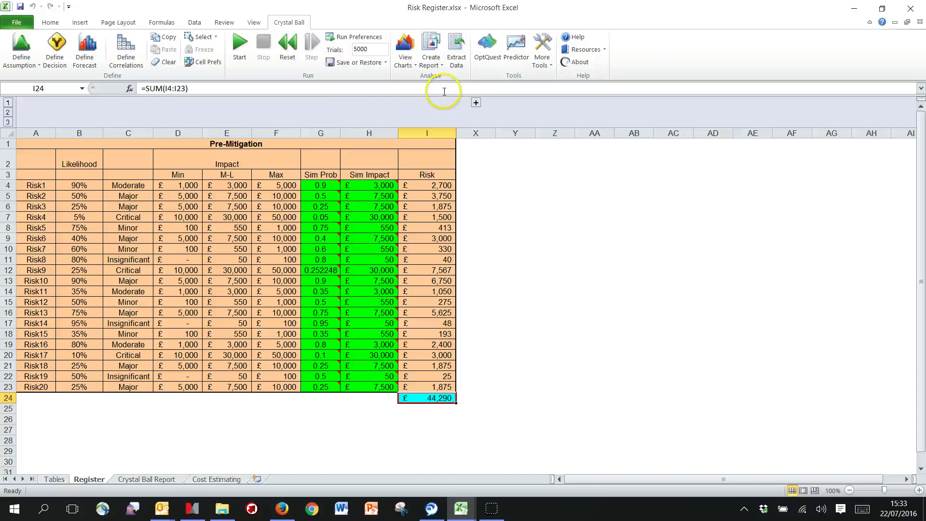
{"action": "left_click", "coordinate": [258, 142]}
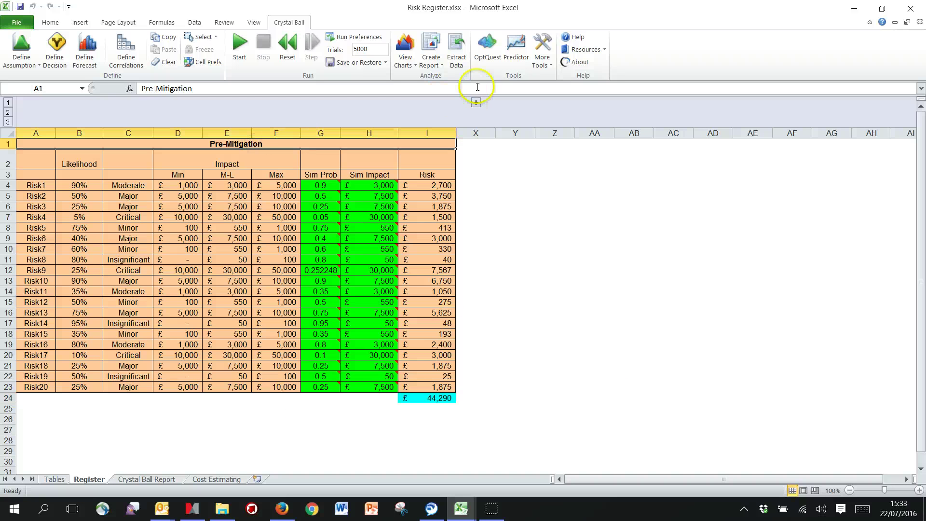
{"action": "left_click", "coordinate": [475, 102]}
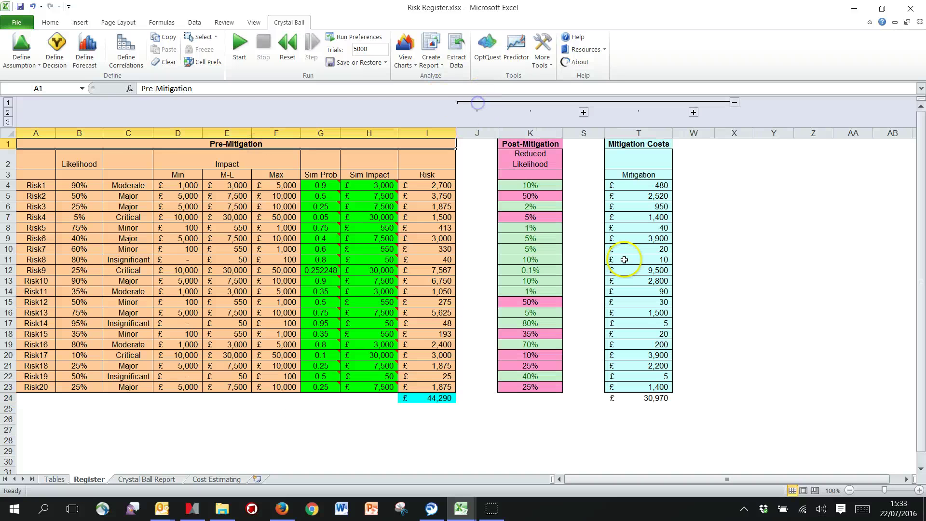
{"action": "left_click", "coordinate": [585, 112]}
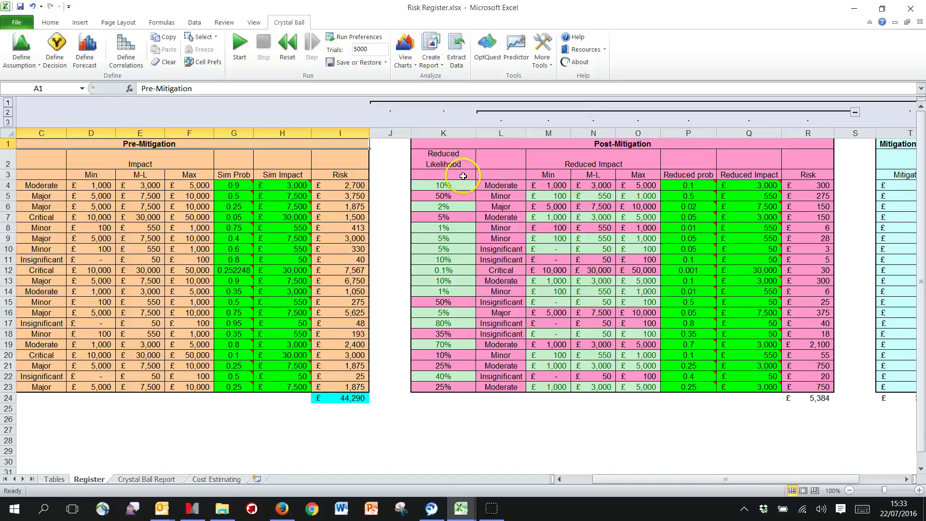
Review Reduced Likelihood, Reduced Impact values and the 5,384 total in R24, then return to Cost Estimating.
{"action": "left_click_drag", "start_coordinate": [450, 163], "coordinate": [443, 236]}
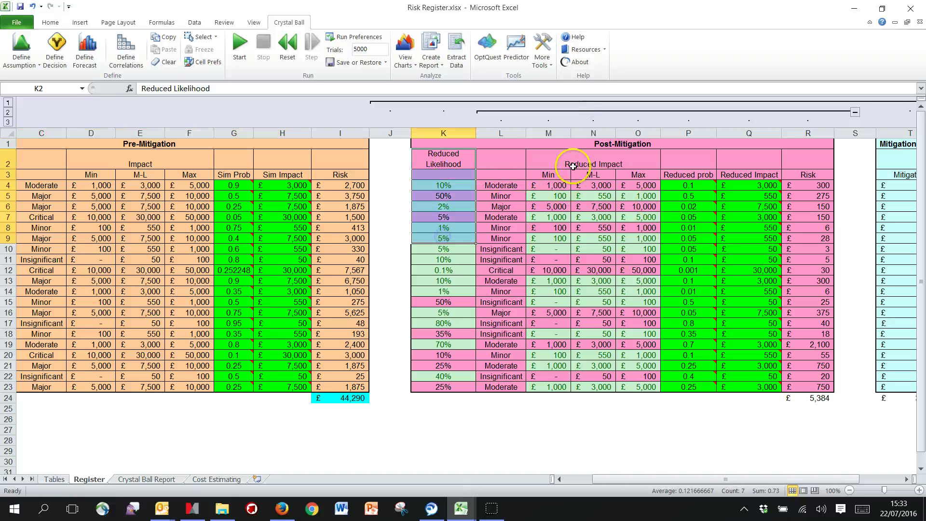
{"action": "left_click_drag", "start_coordinate": [579, 155], "coordinate": [577, 236]}
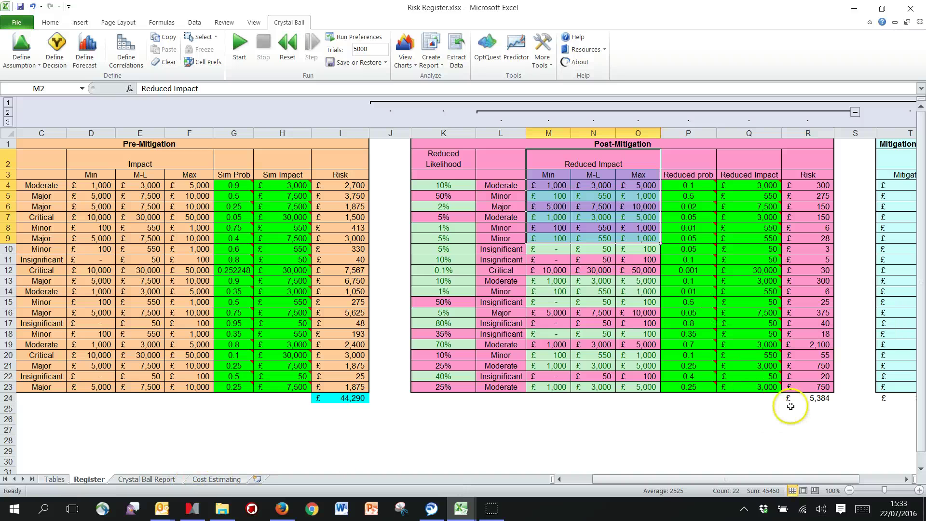
{"action": "left_click", "coordinate": [806, 399]}
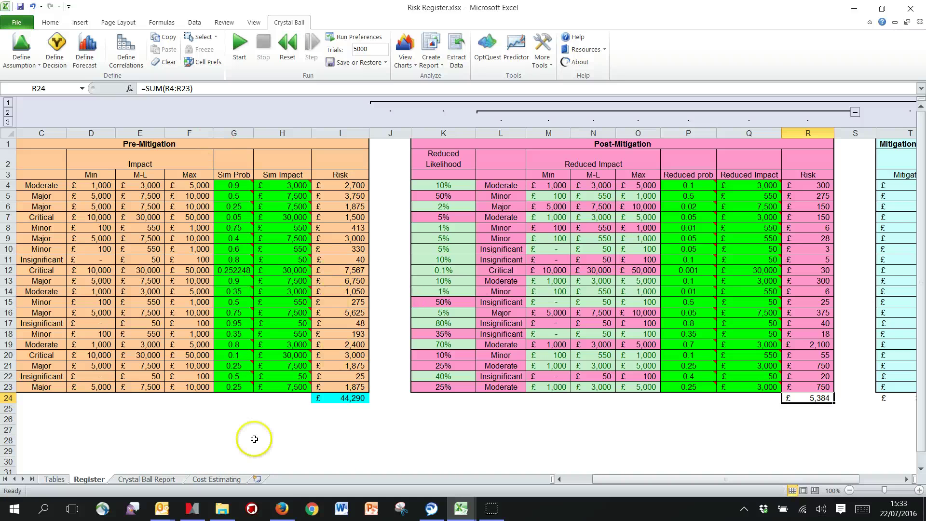
{"action": "left_click", "coordinate": [219, 479]}
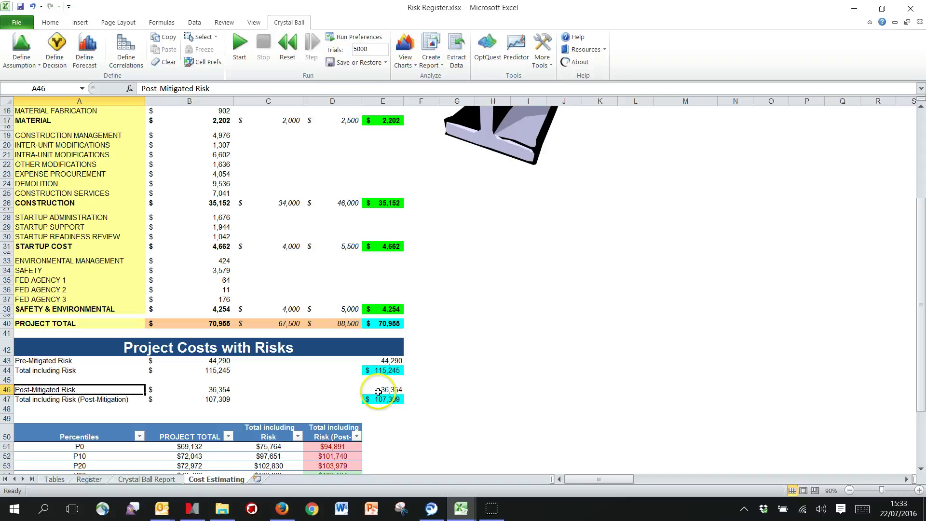
Open the saved Mitigation Impact overlay chart from Crystal Ball's Overlay Charts list.
{"action": "left_click", "coordinate": [408, 63]}
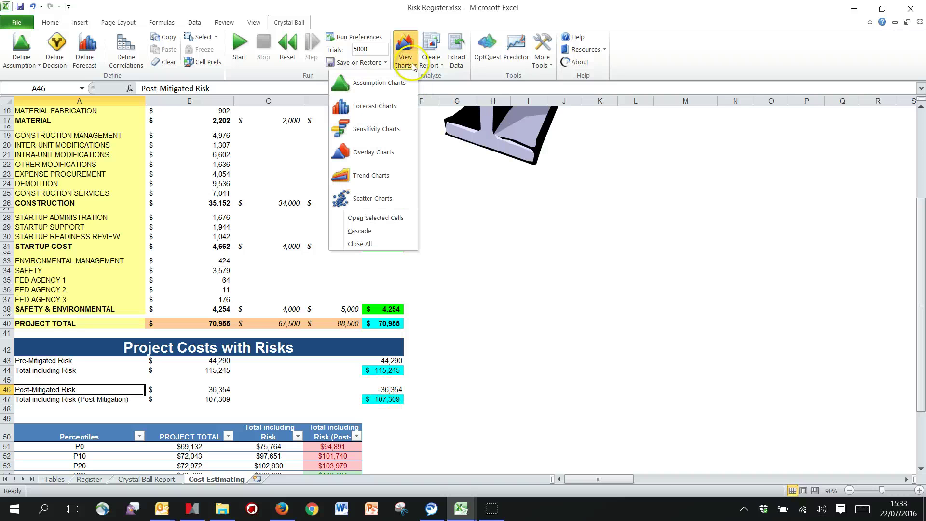
{"action": "left_click", "coordinate": [369, 156]}
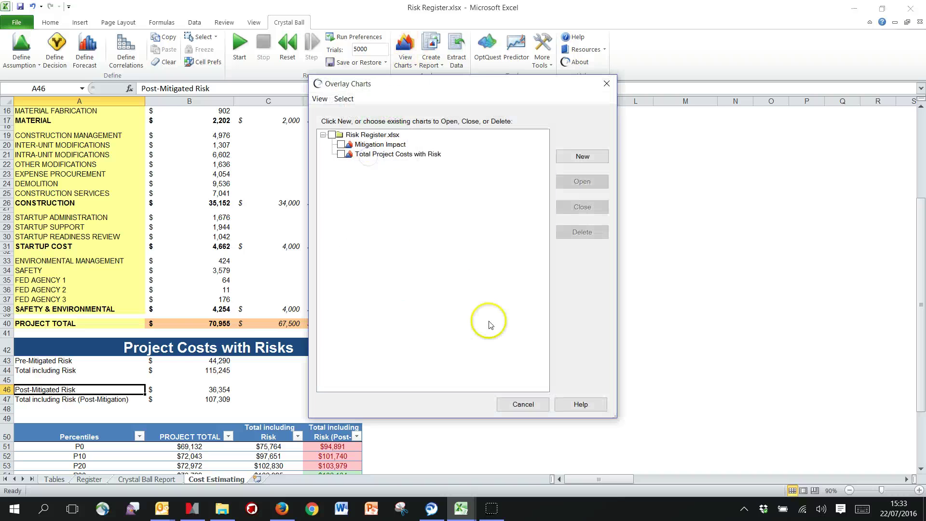
{"action": "left_click", "coordinate": [367, 144]}
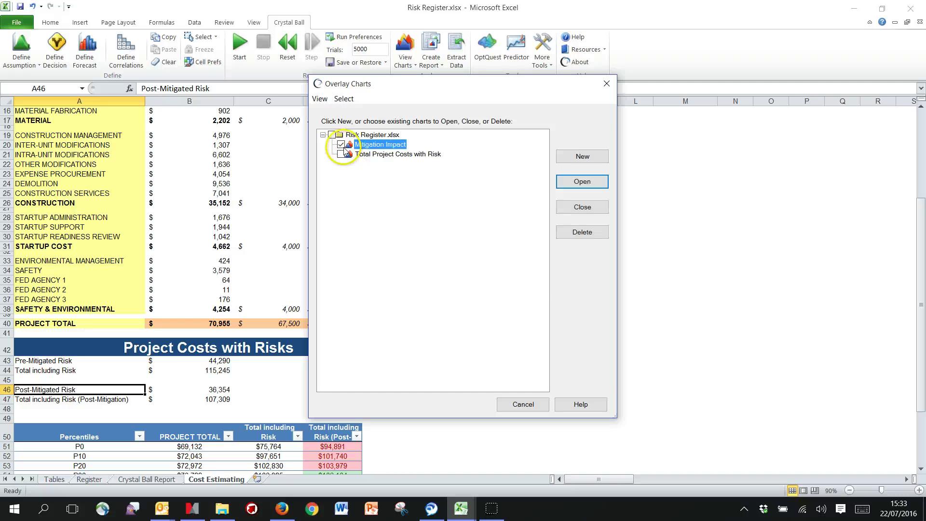
{"action": "left_click", "coordinate": [574, 181]}
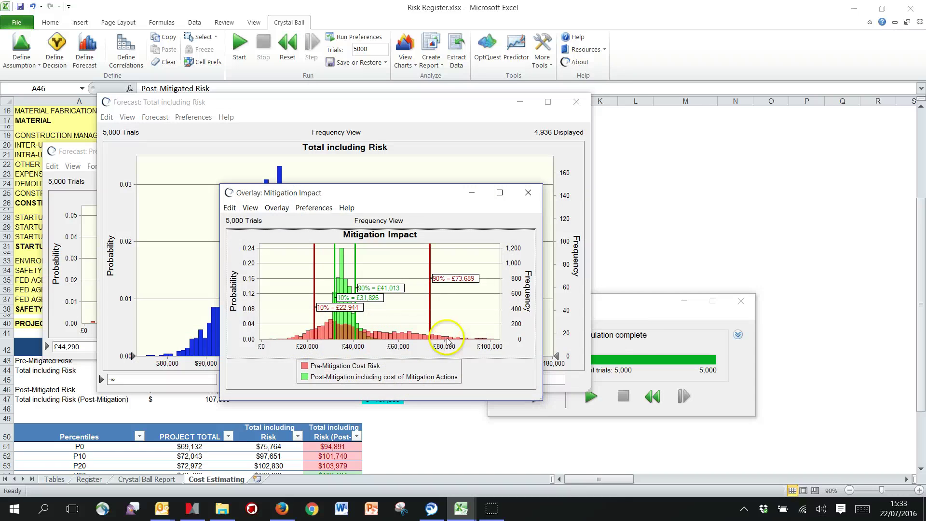
Enlarge the overlay chart window, move it higher, and bring up its preference options.
{"action": "left_click_drag", "start_coordinate": [544, 401], "coordinate": [708, 463]}
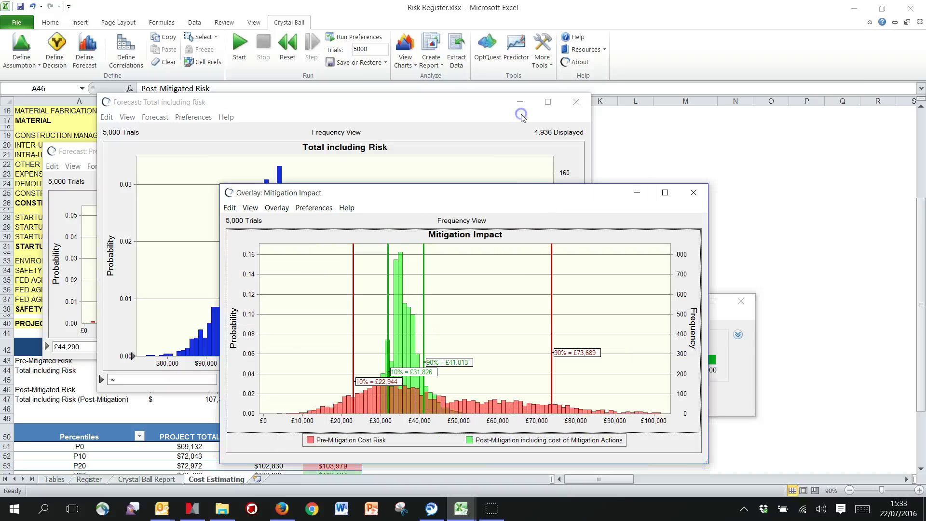
{"action": "left_click_drag", "start_coordinate": [525, 192], "coordinate": [515, 115]}
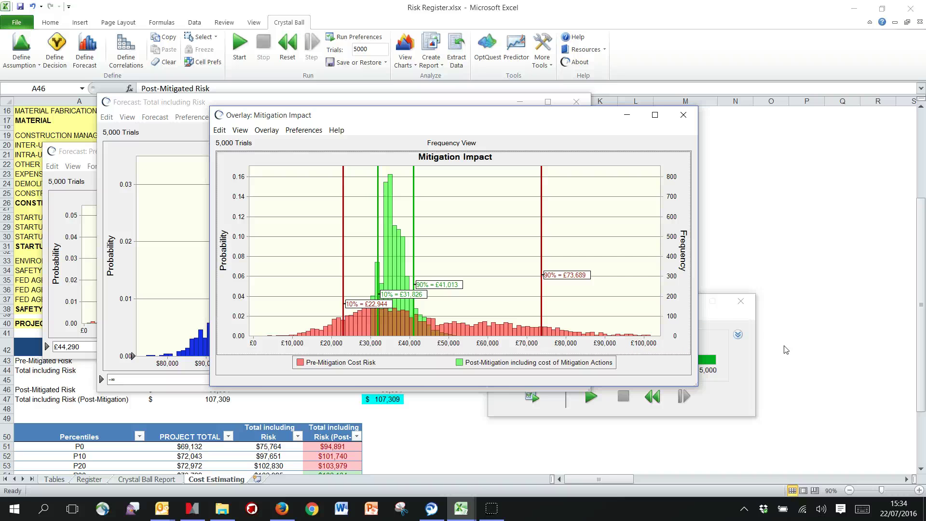
{"action": "key", "text": "alt+p"}
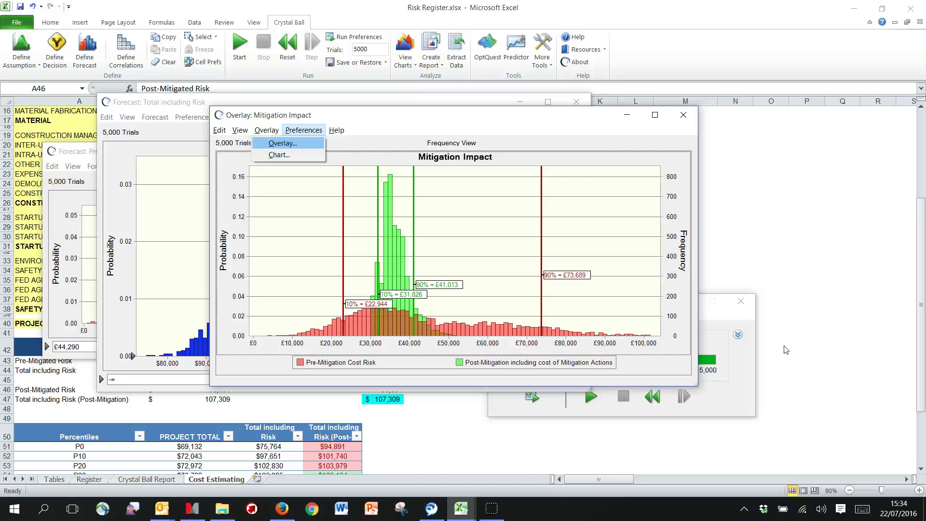